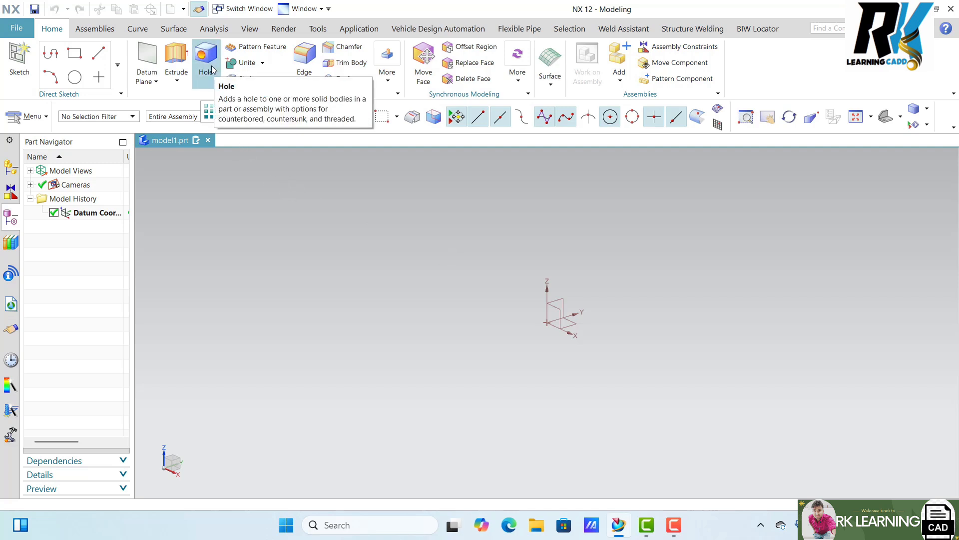
click(27, 116)
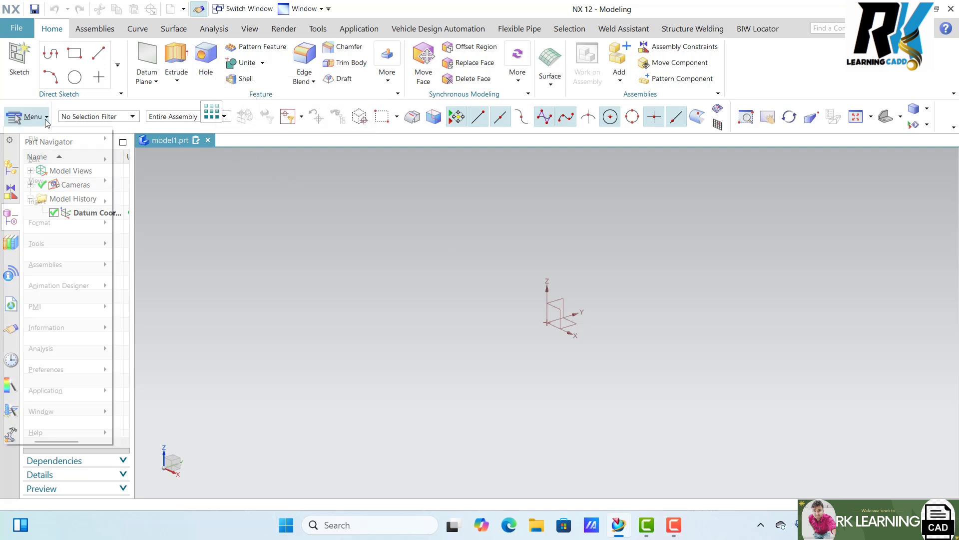
mouse_move(60, 202)
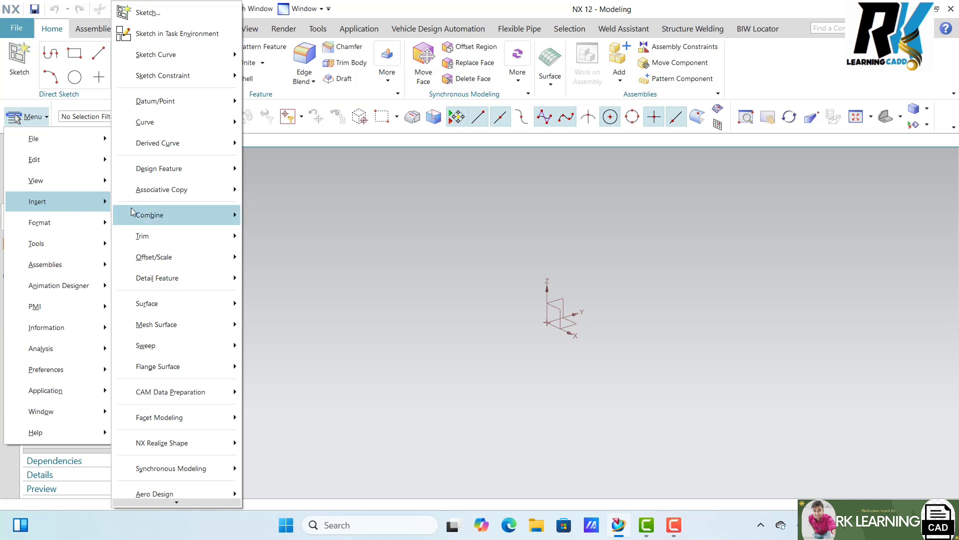
mouse_move(161, 219)
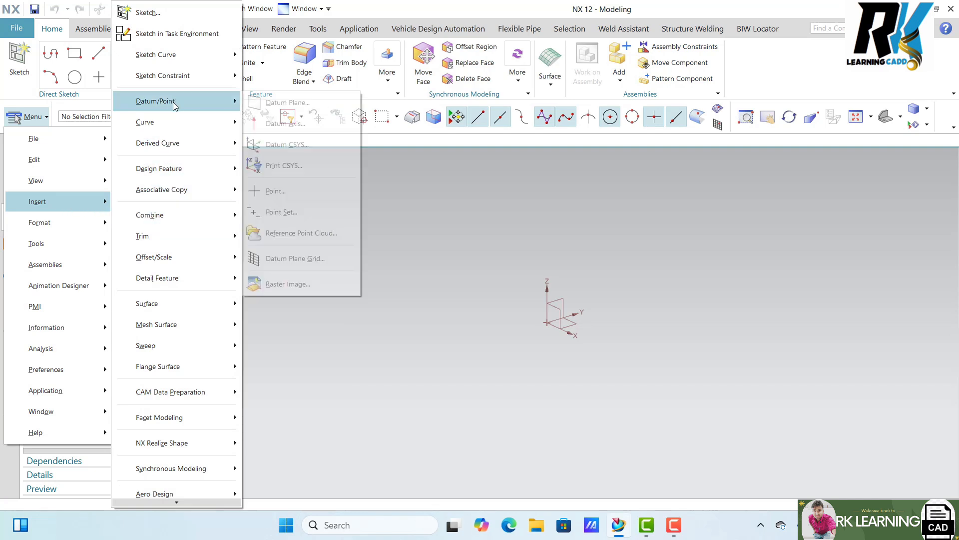
mouse_move(175, 168)
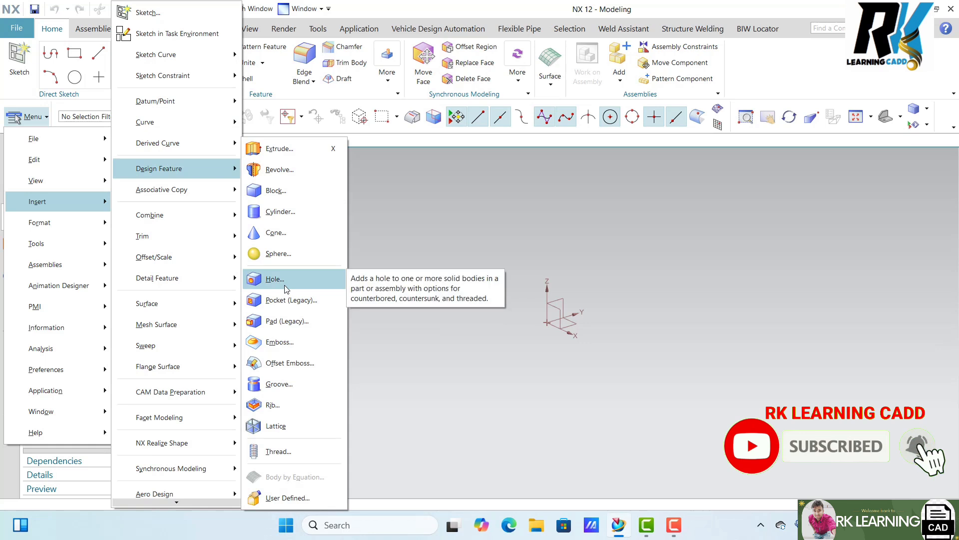
click(636, 391)
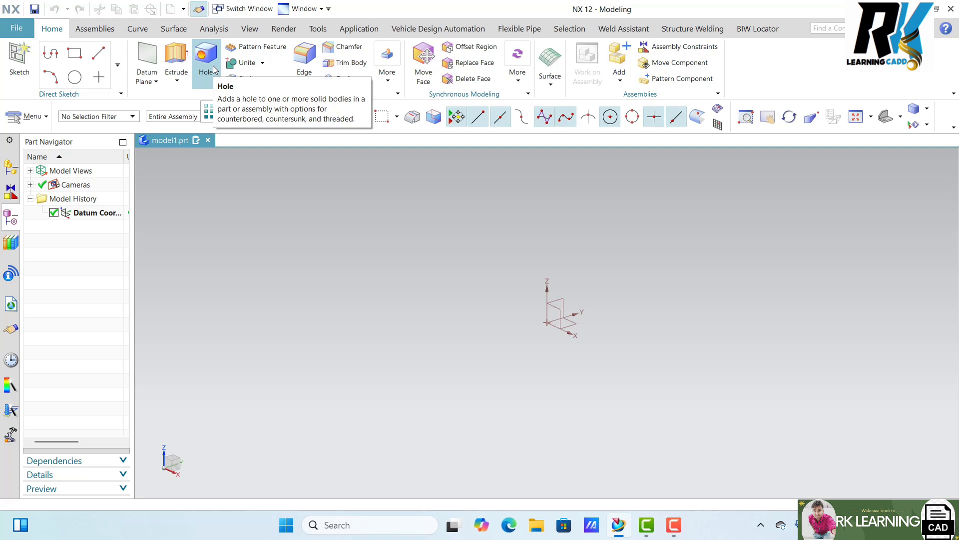
- Sketch a rectangle about 210 mm wide and 132 mm high around the origin on the horizontal XY plane and finish the sketch
click(19, 64)
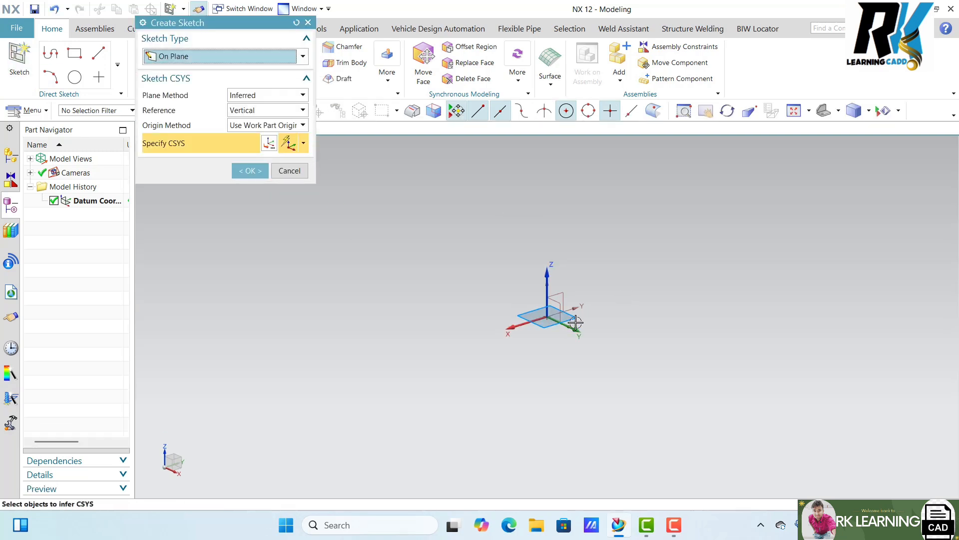
click(252, 172)
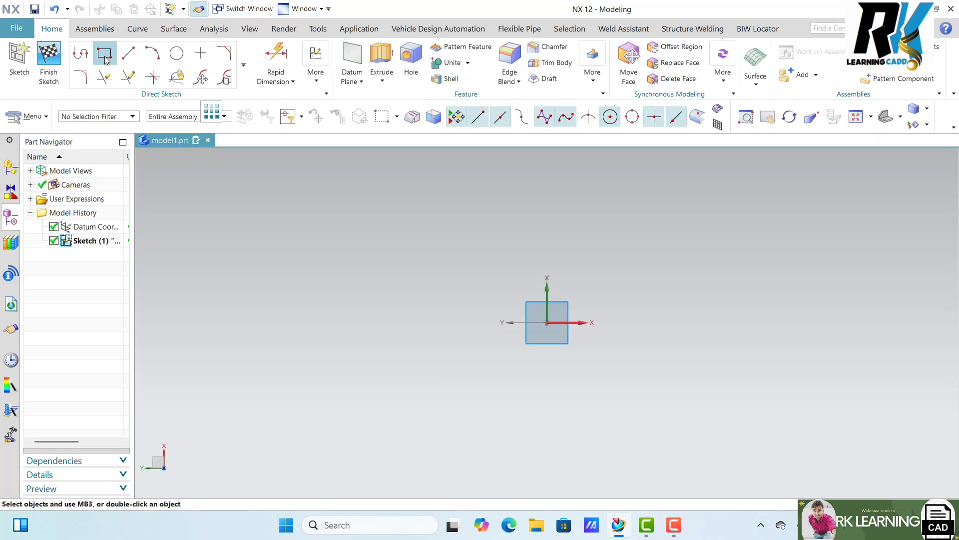
click(104, 53)
click(380, 236)
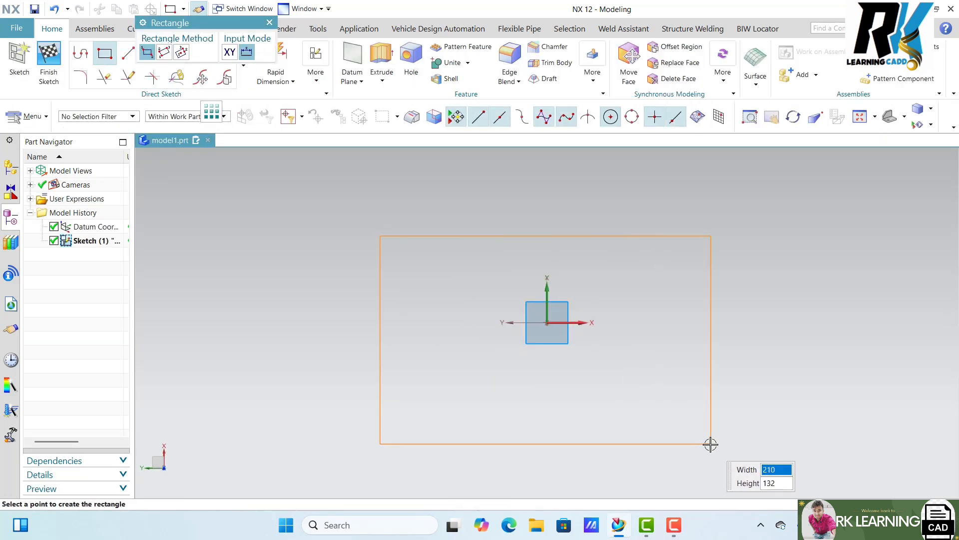
click(711, 443)
click(49, 60)
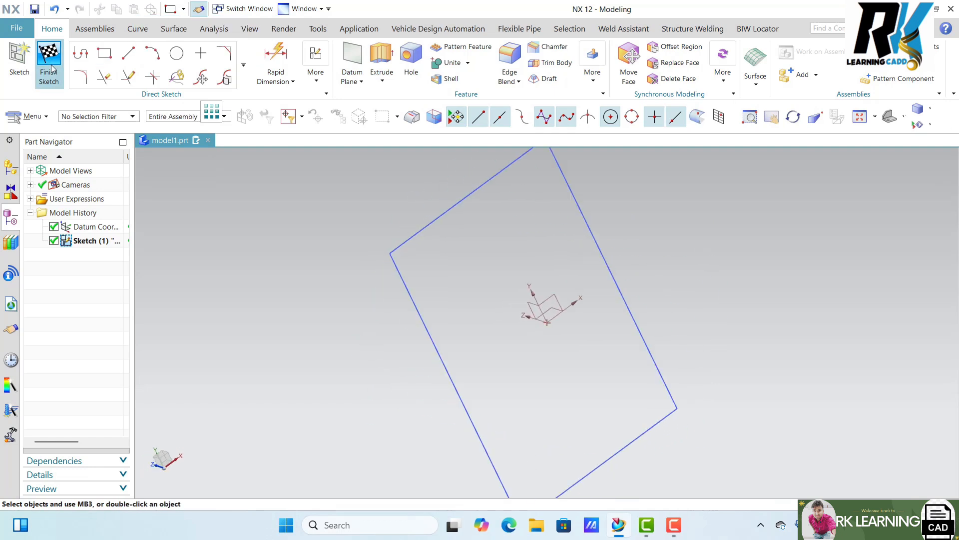
- Extrude the rectangle upward from 0 to 85 mm as a solid block
click(176, 59)
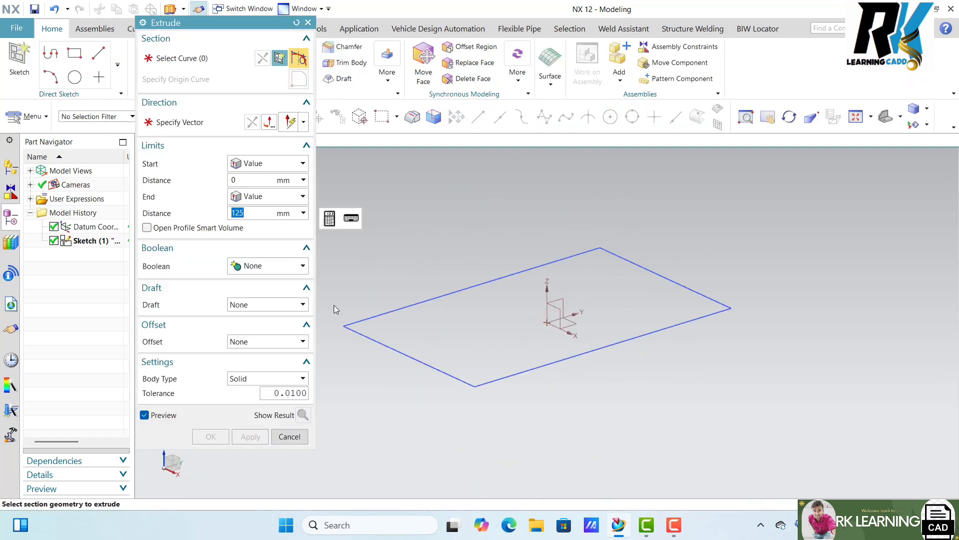
click(385, 344)
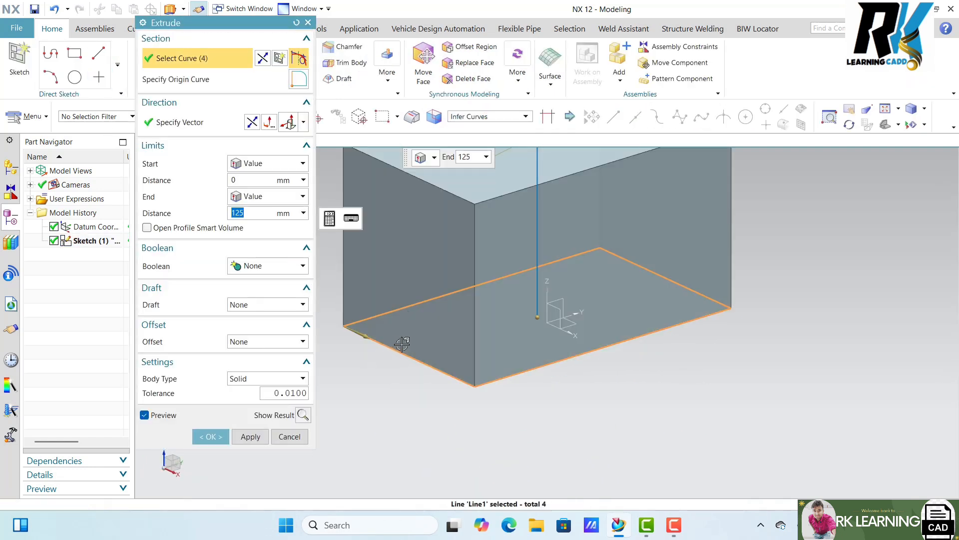
scroll(606, 395, down, 2)
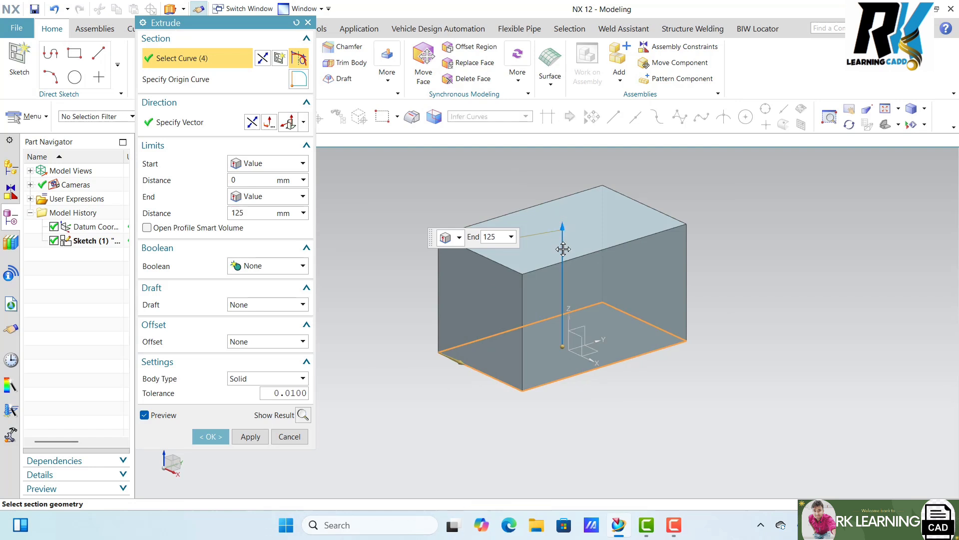
drag(562, 228, 563, 264)
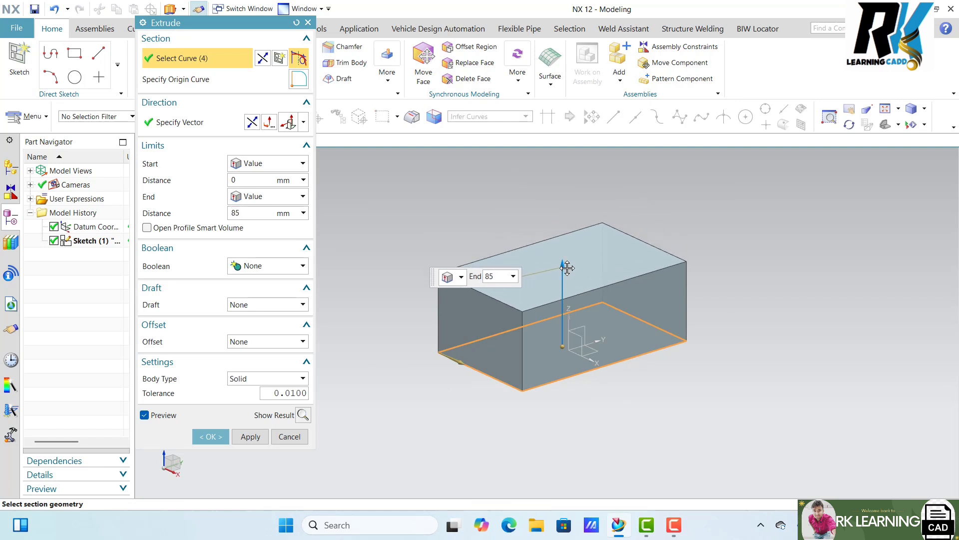
click(215, 438)
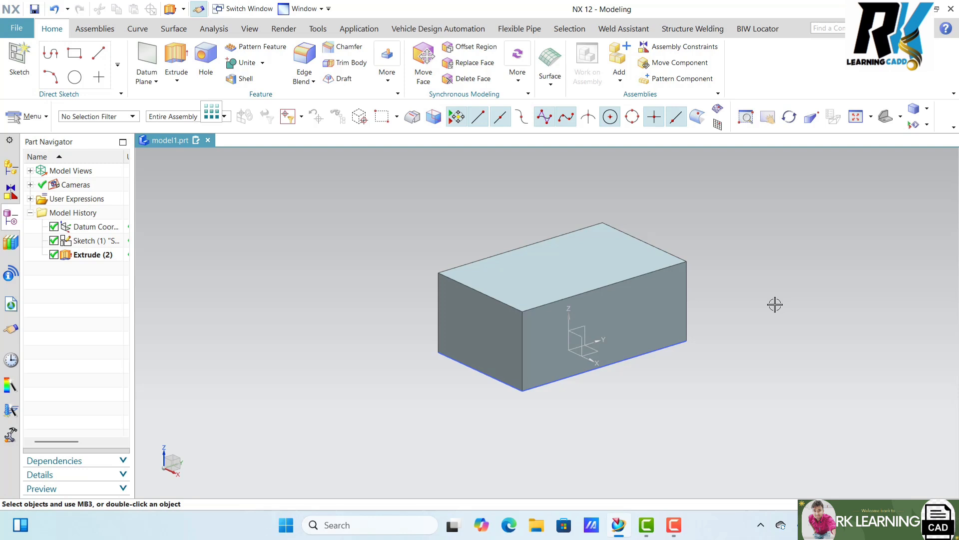
- Start a threaded hole on the block's top face, placing its sketch point about 105 mm and 60 mm from two adjacent edges
click(205, 60)
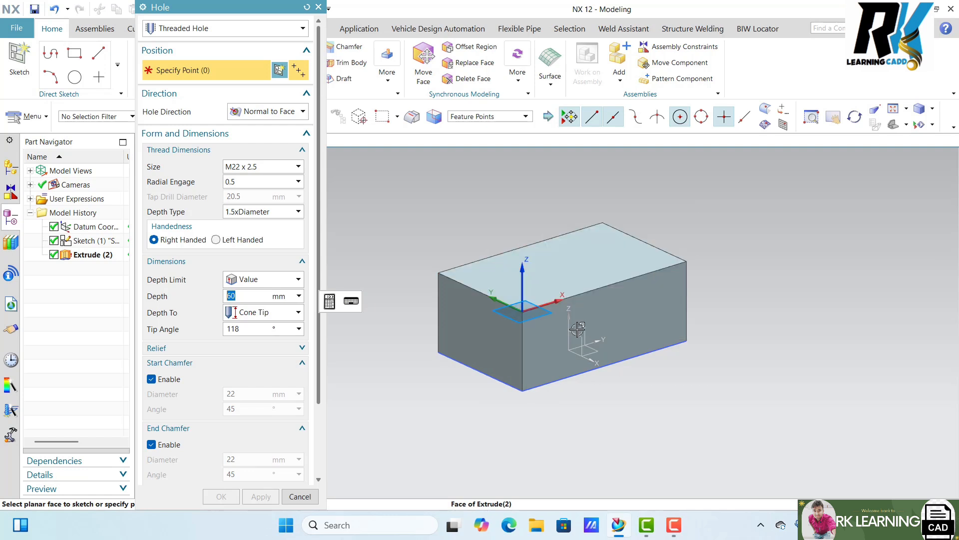
click(567, 269)
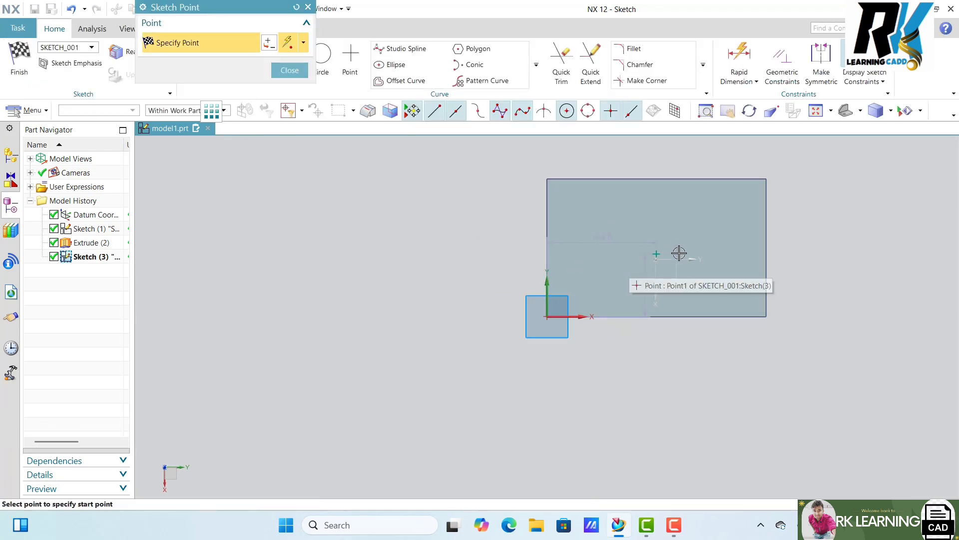
scroll(682, 242, up, 2)
scroll(683, 242, down, 3)
scroll(674, 250, down, 3)
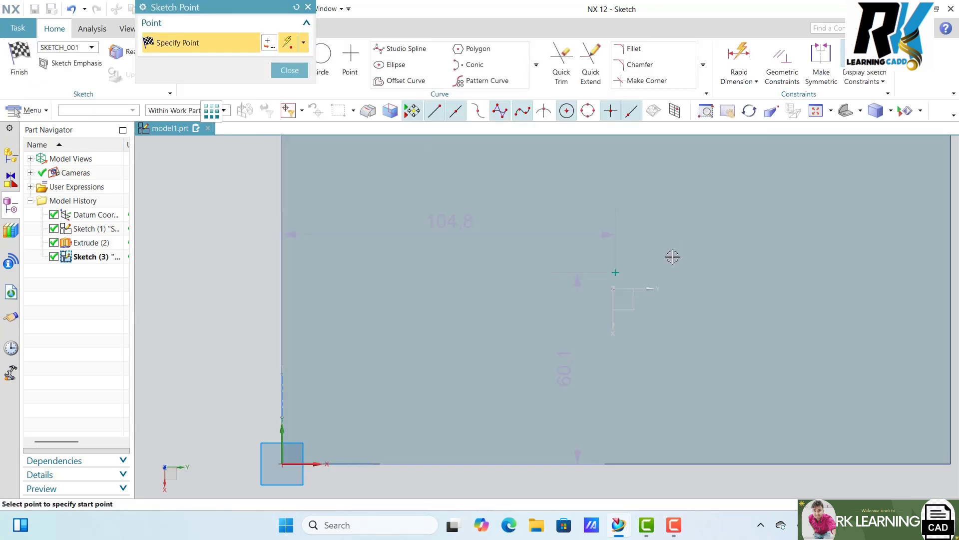
scroll(640, 296, up, 2)
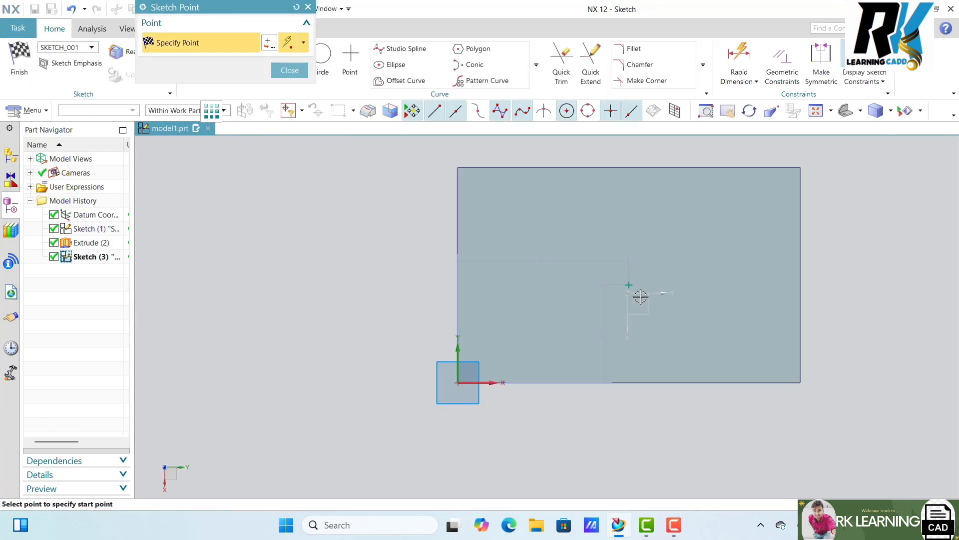
click(289, 70)
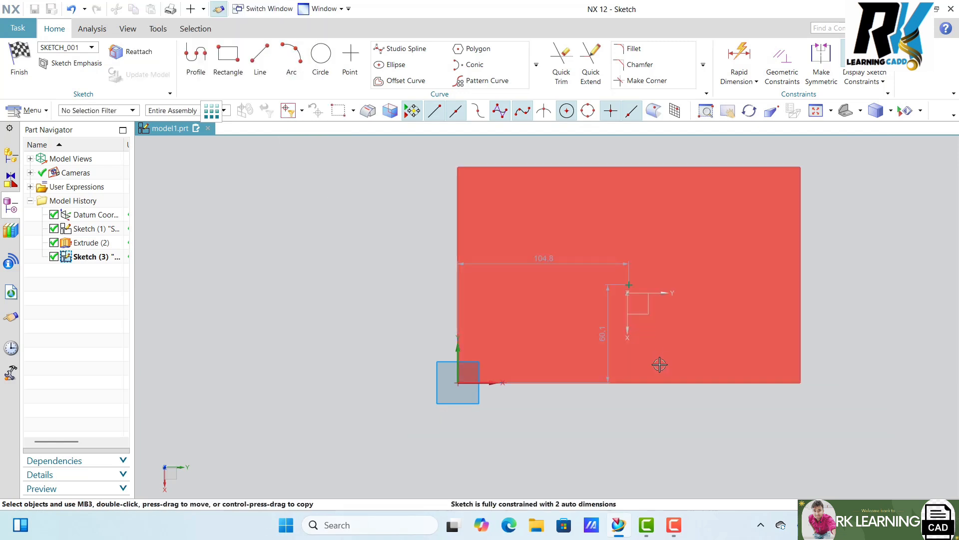
- Set the hole point's horizontal distance from the block's side edge to 50 mm
scroll(652, 345, up, 2)
scroll(592, 320, down, 3)
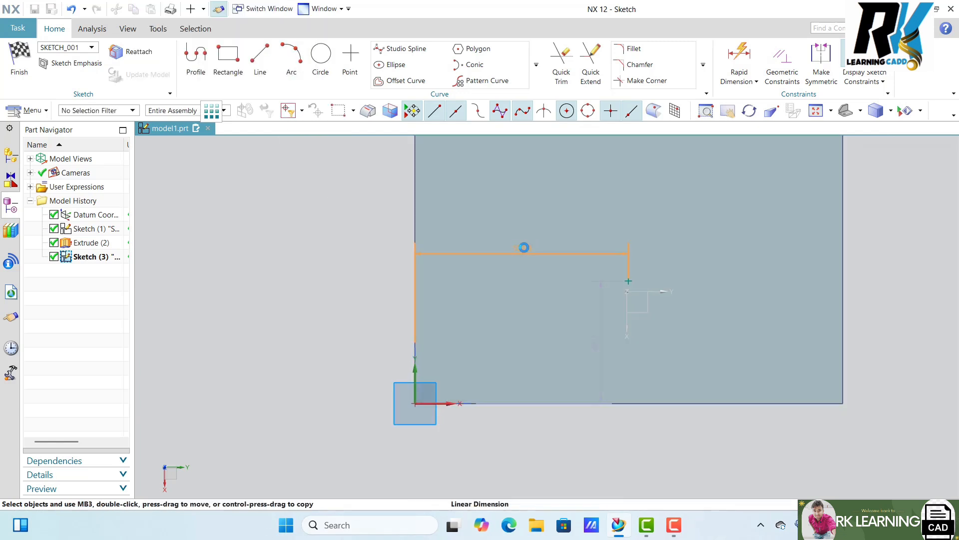
double_click(524, 248)
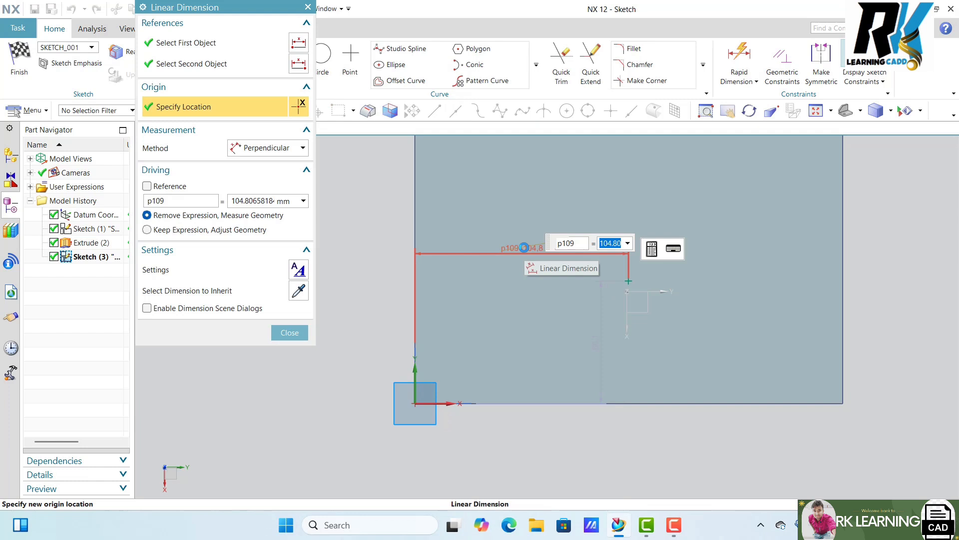
text(5)
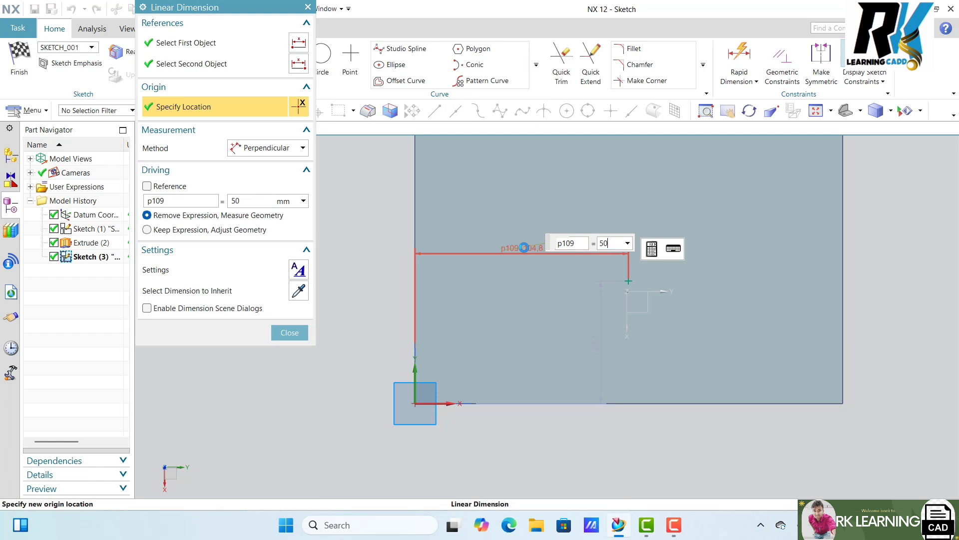
text(0)
key(Return)
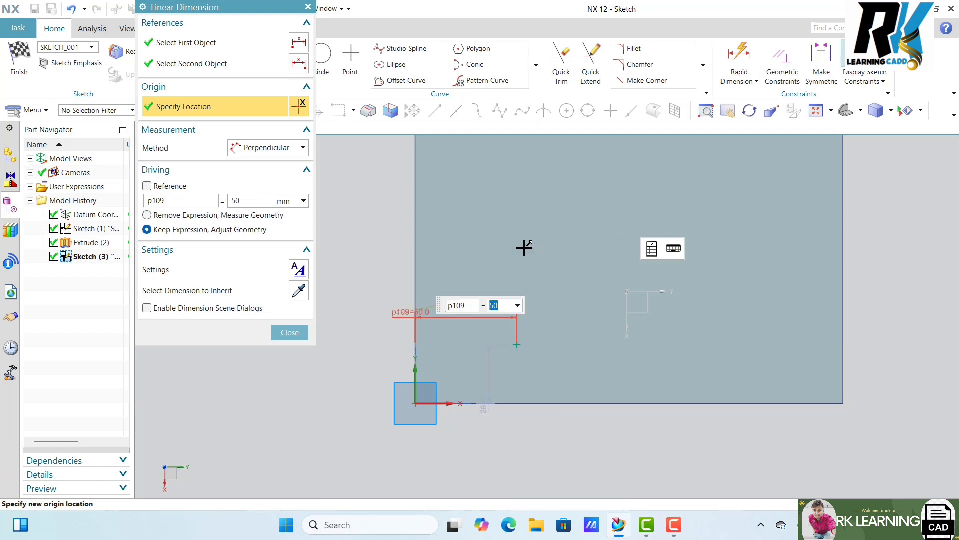
scroll(611, 349, down, 2)
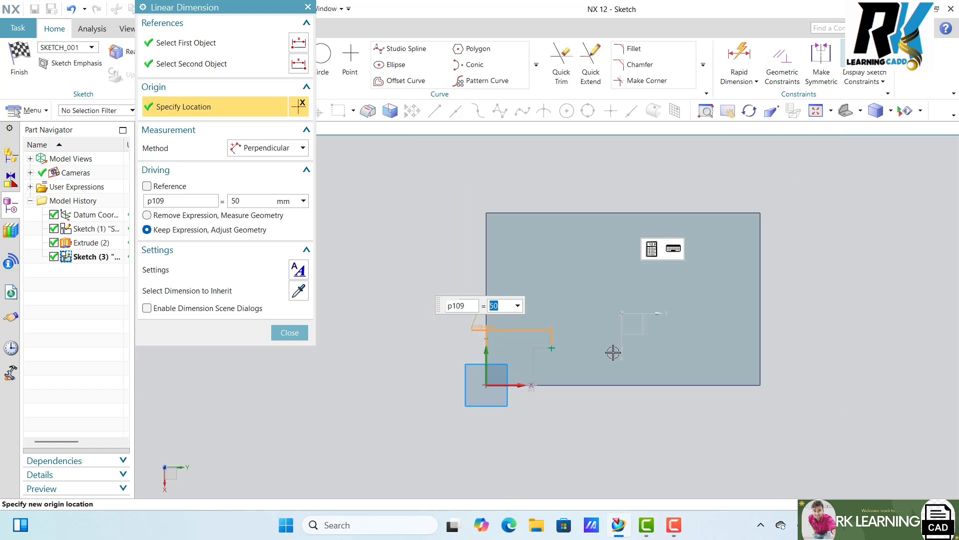
scroll(594, 358, up, 2)
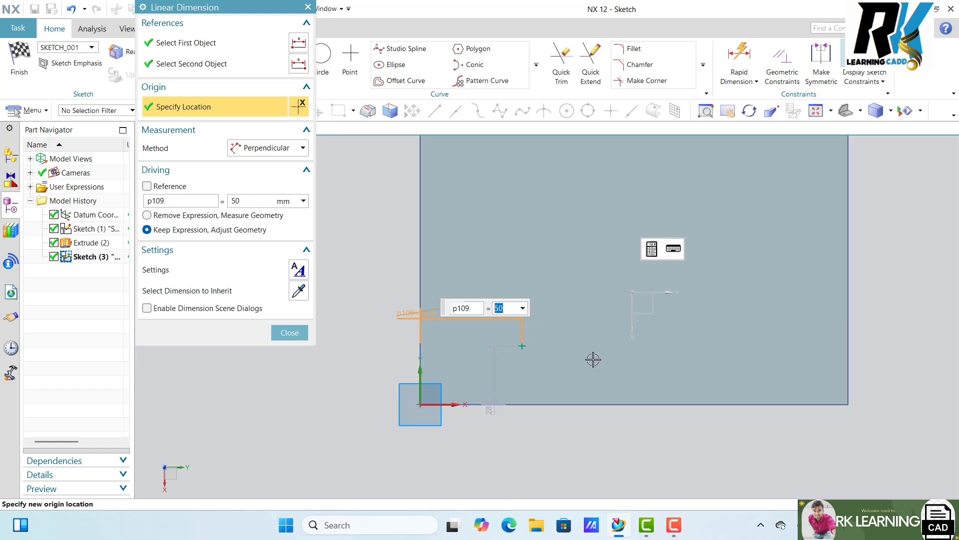
click(288, 334)
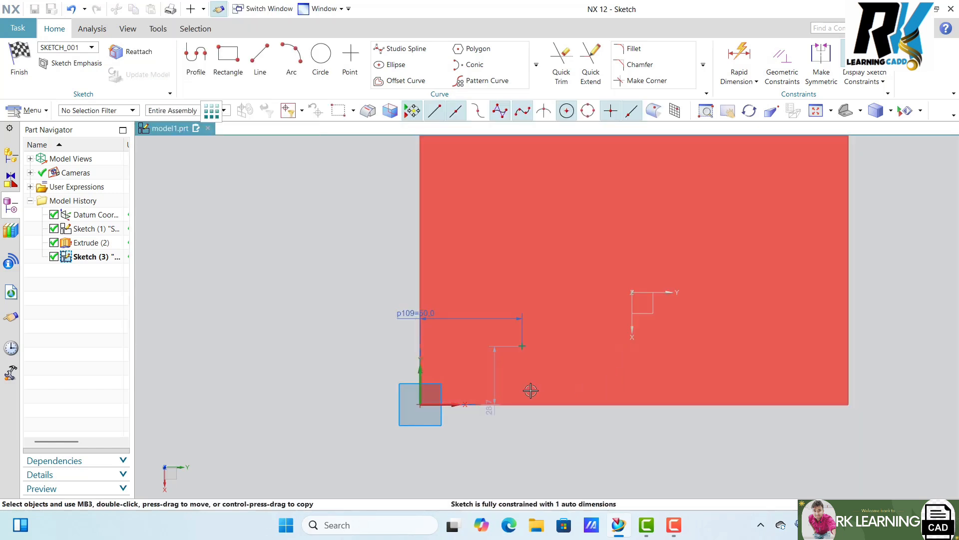
- Set the hole point's vertical distance from the lower edge to 30 mm and finish the position sketch
double_click(489, 407)
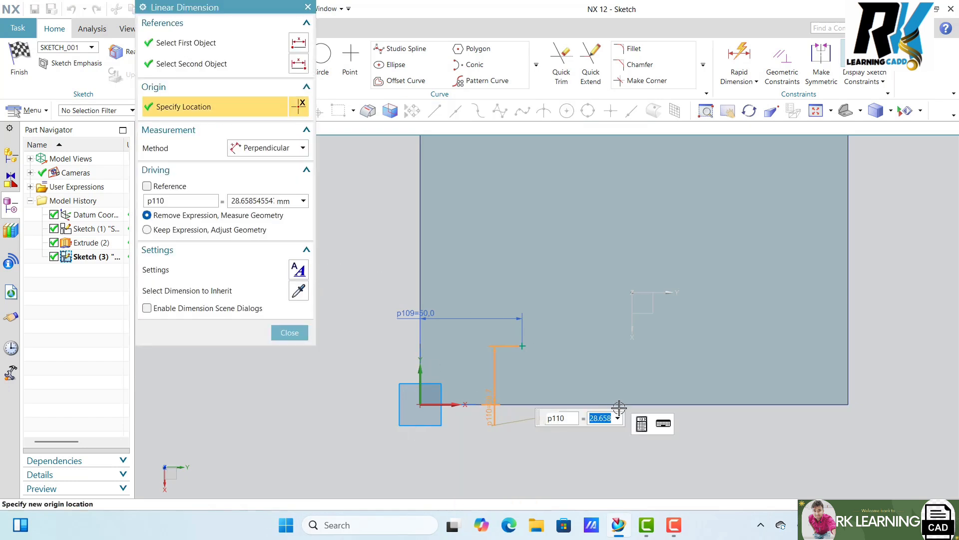
text(30)
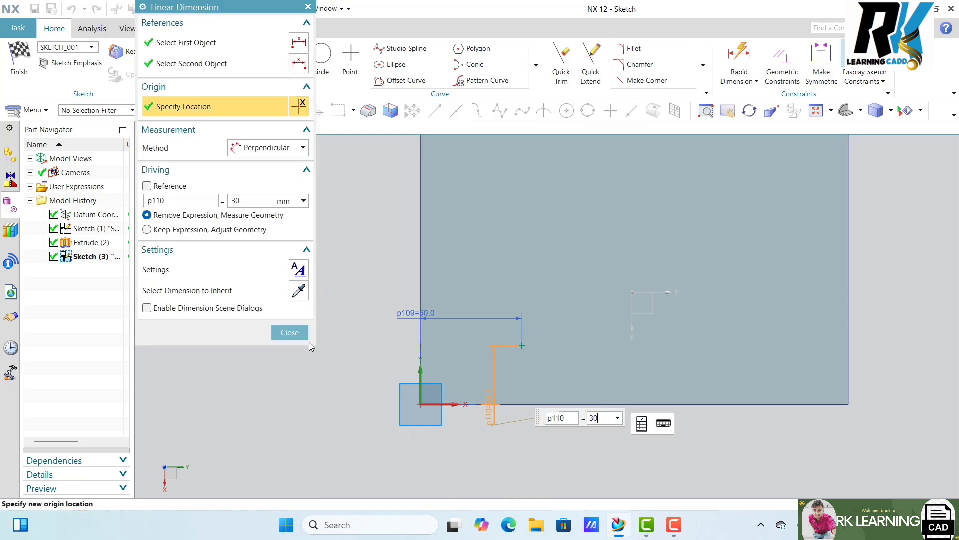
click(293, 336)
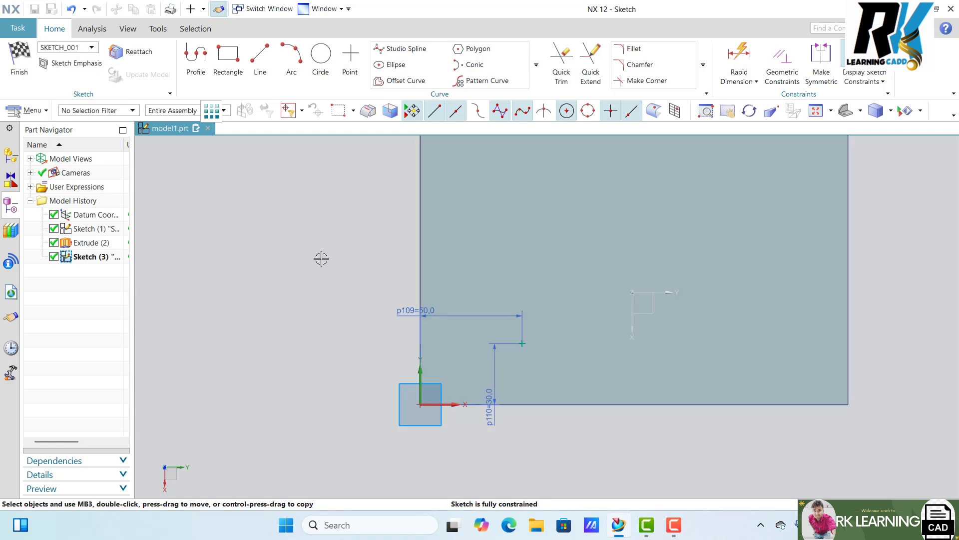
click(14, 59)
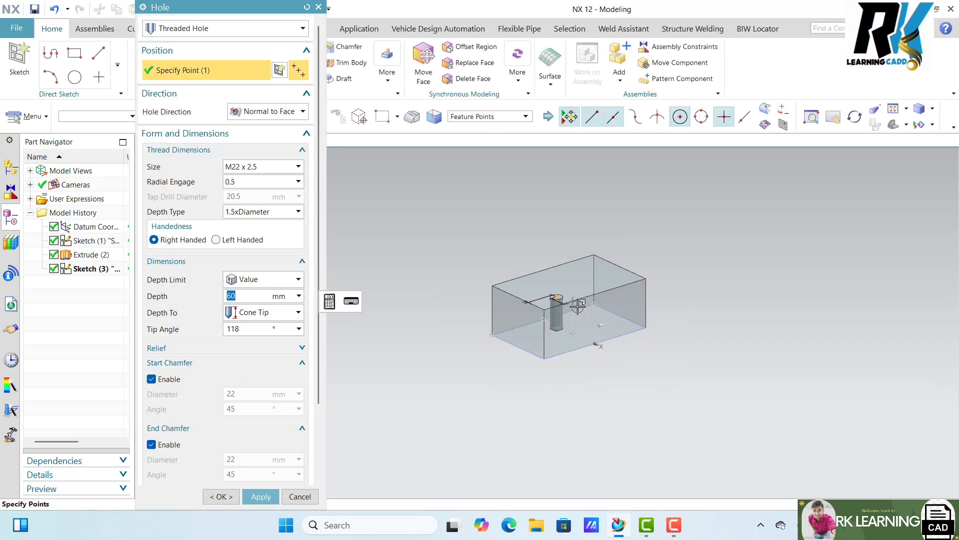
- Set the hole direction to Along Vector instead of normal to the face
scroll(578, 306, up, 4)
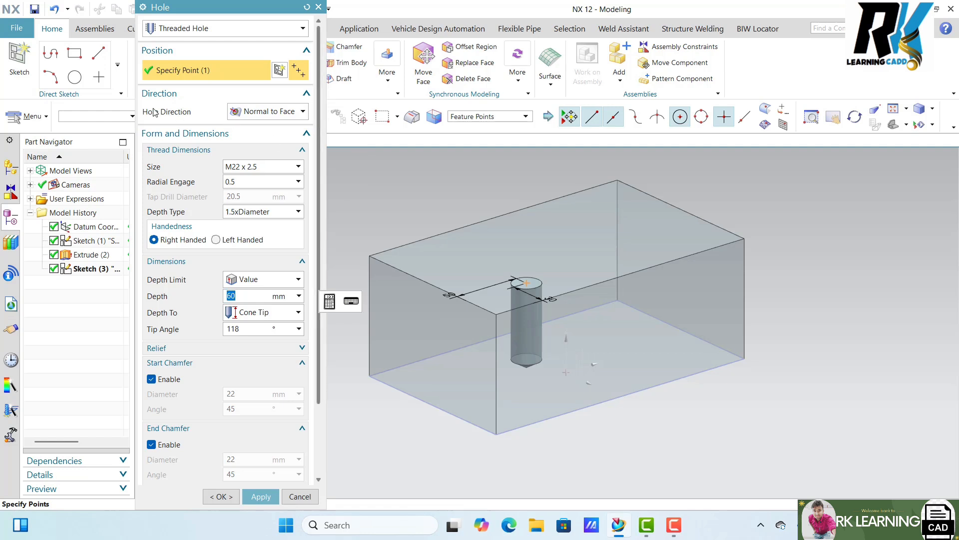
click(274, 112)
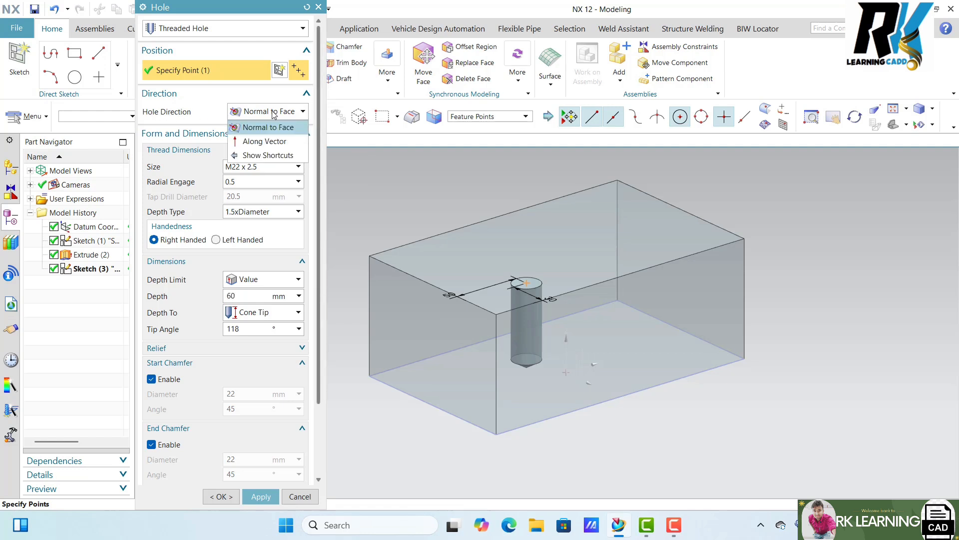
click(274, 142)
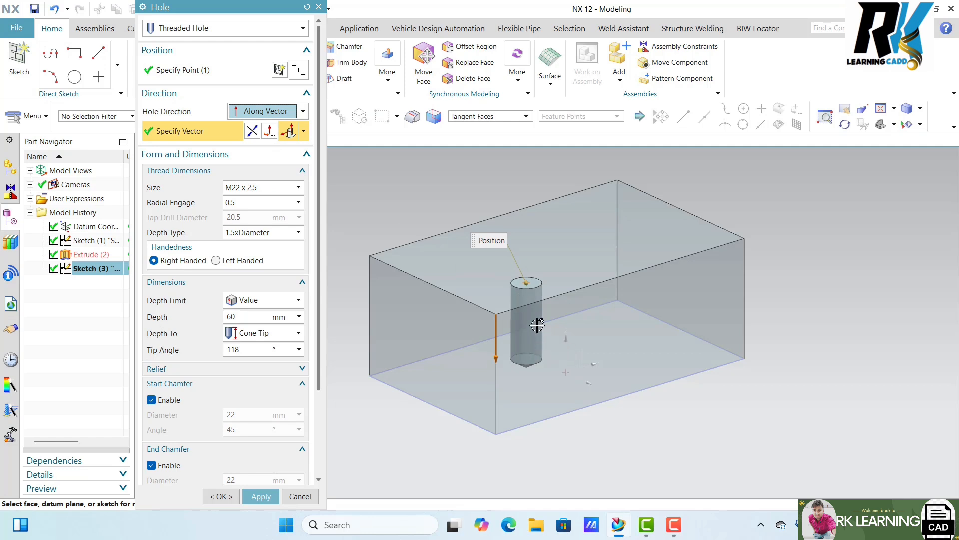
mouse_move(619, 373)
middle_down()
mouse_move(632, 387)
mouse_move(602, 365)
middle_up()
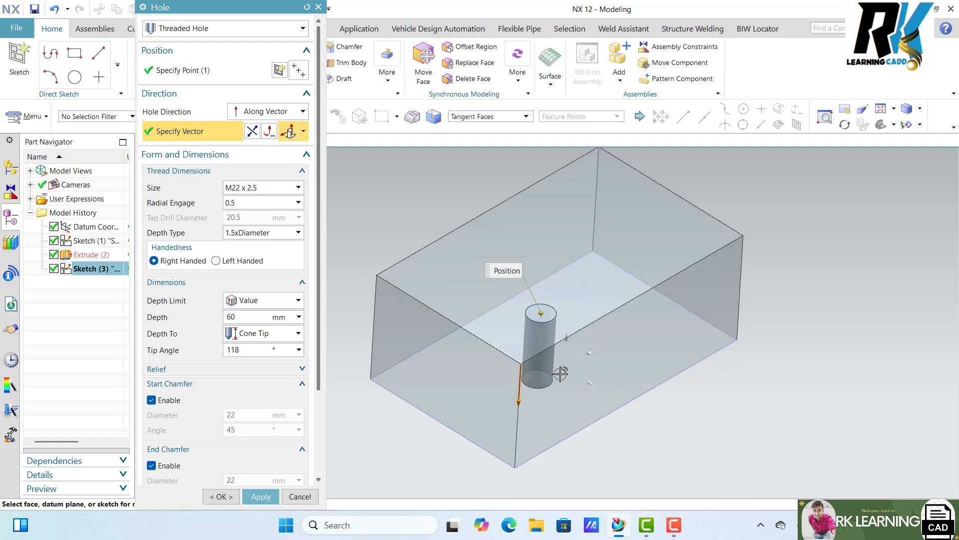
- Try the YC and ZC axes as the hole's direction vector
click(303, 131)
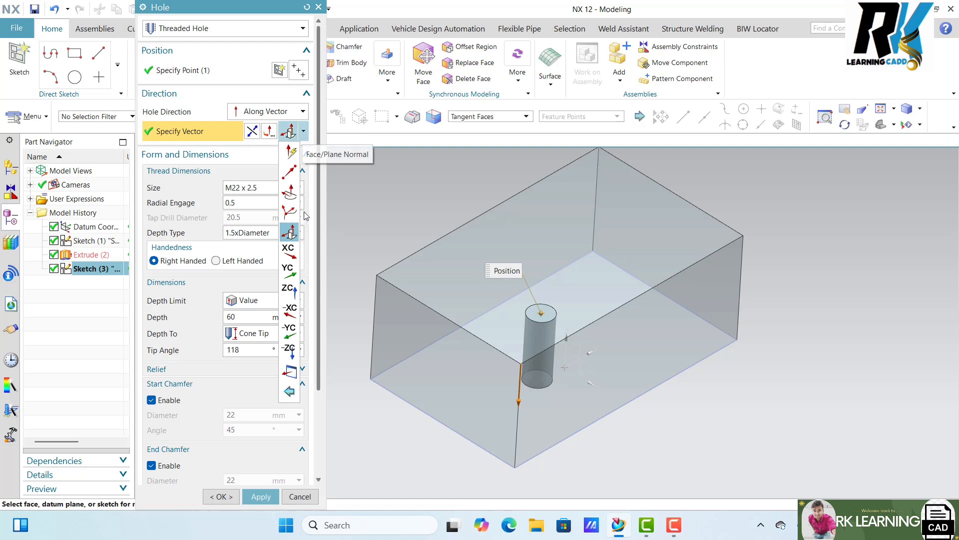
click(294, 277)
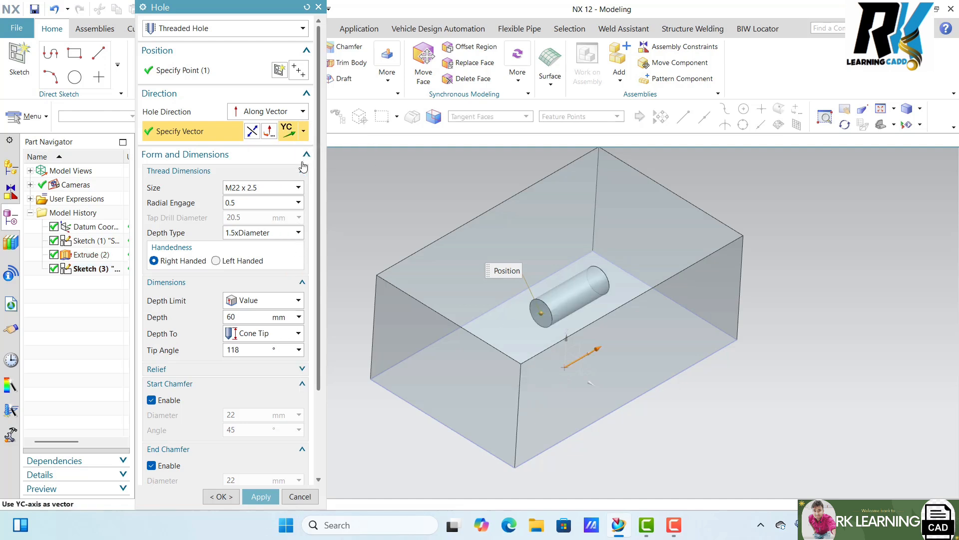
click(304, 132)
click(295, 292)
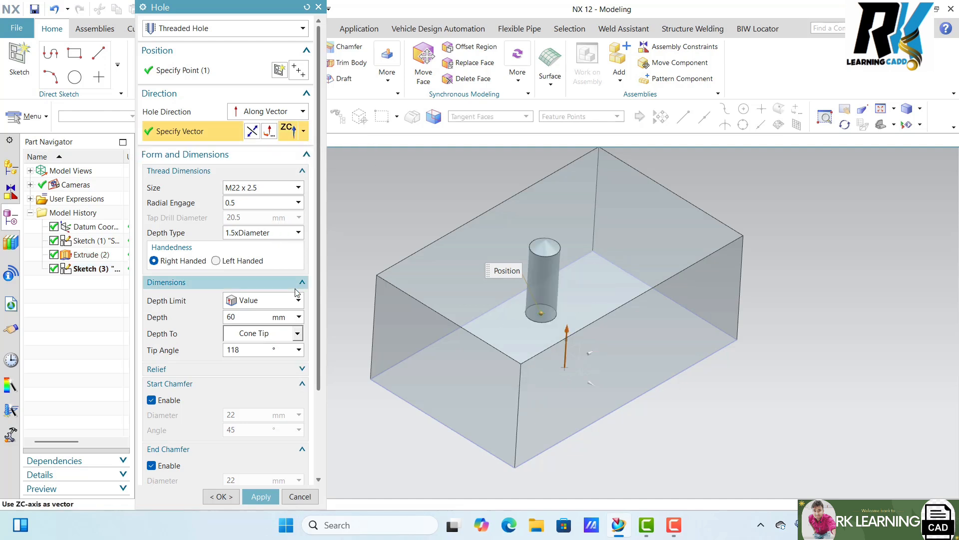
- Point the hole along the -ZC axis and change its type to General Hole, keeping the Simple form
click(304, 131)
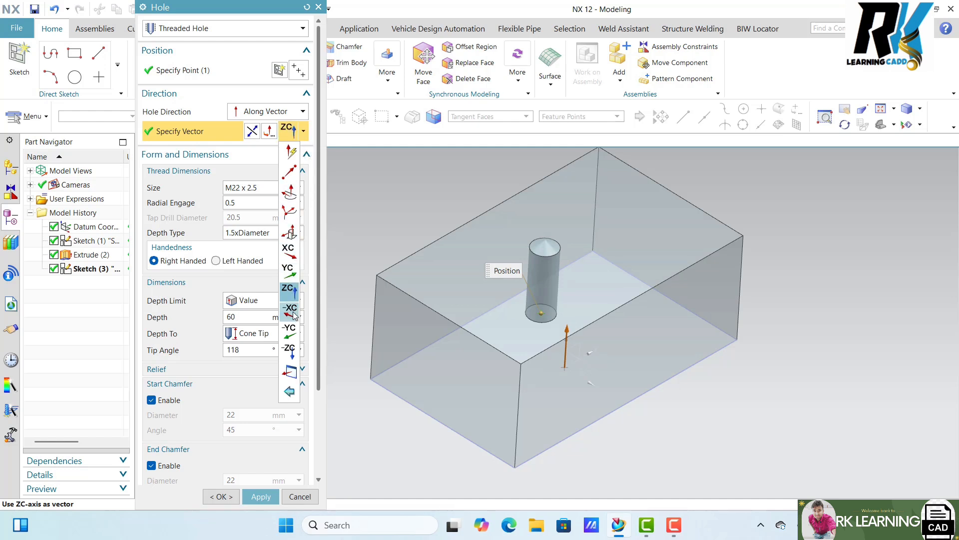
click(289, 349)
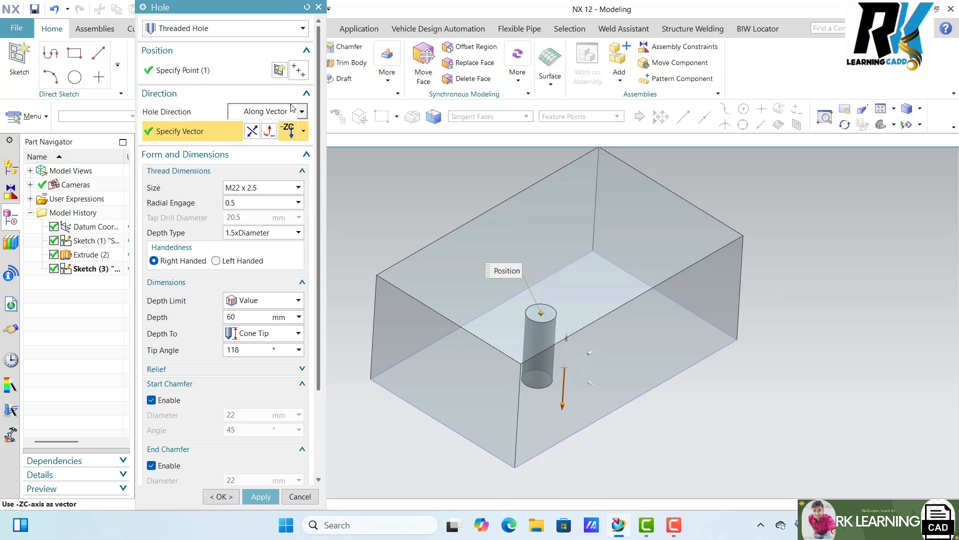
click(220, 33)
click(205, 41)
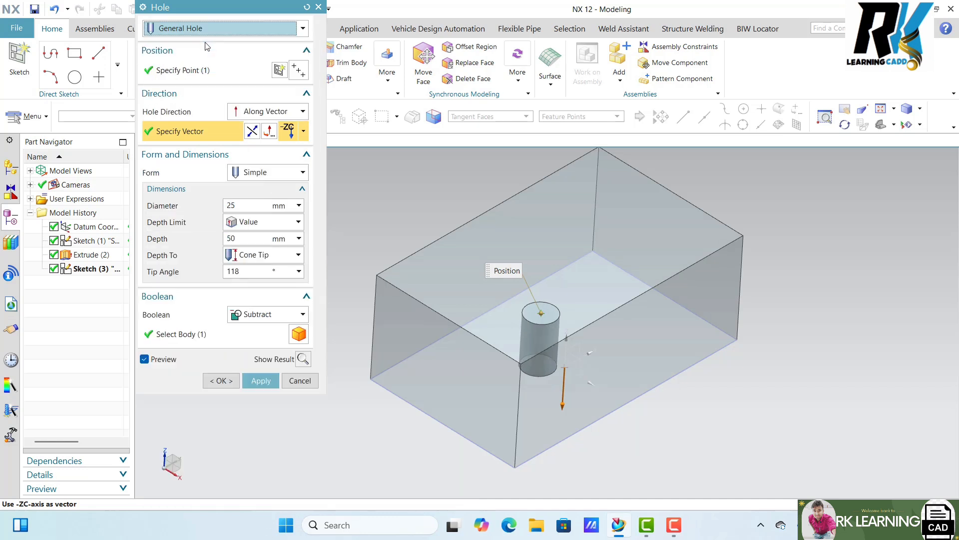
middle_drag(750, 373, 552, 354)
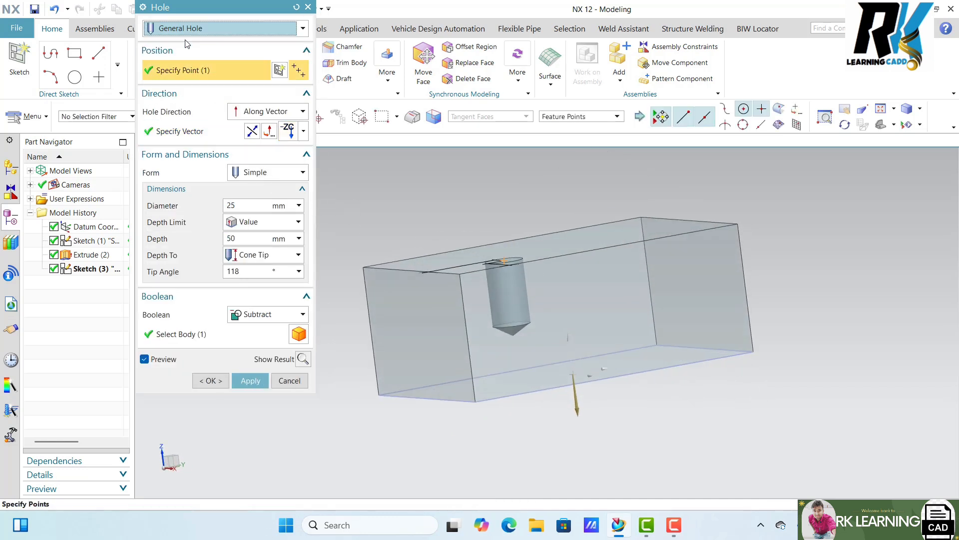
click(283, 173)
click(283, 173)
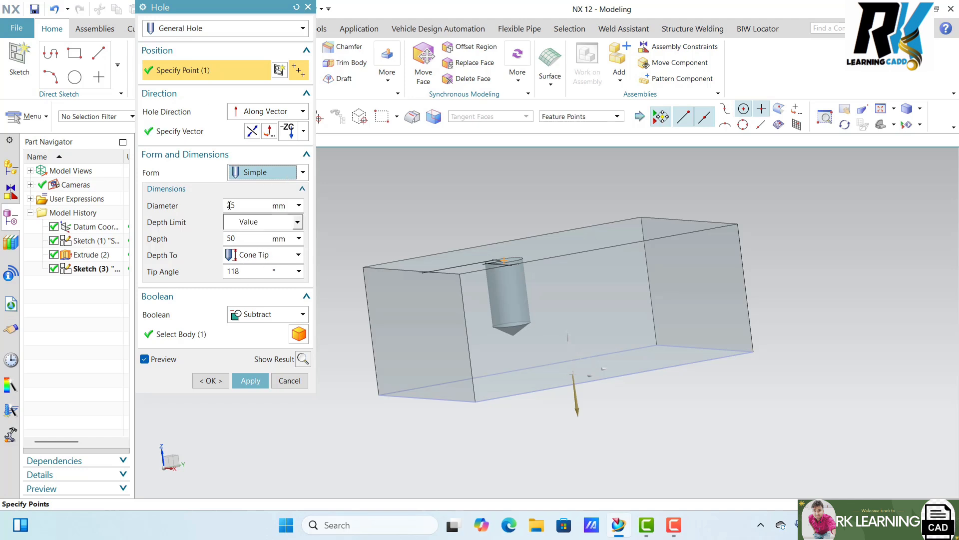
middle_drag(822, 303, 835, 321)
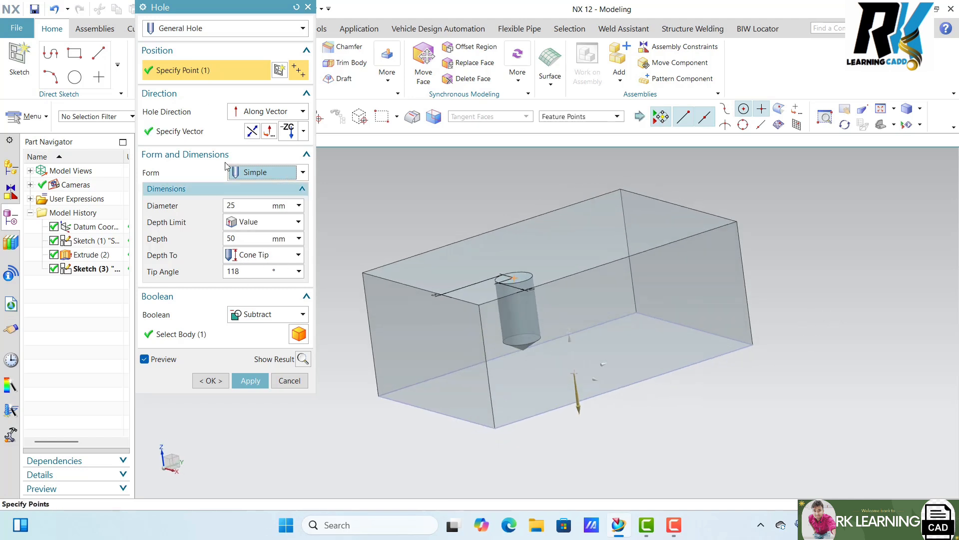
- Try the Drill Size Hole and Screw Clearance Hole types and return to General Hole
click(209, 28)
click(212, 58)
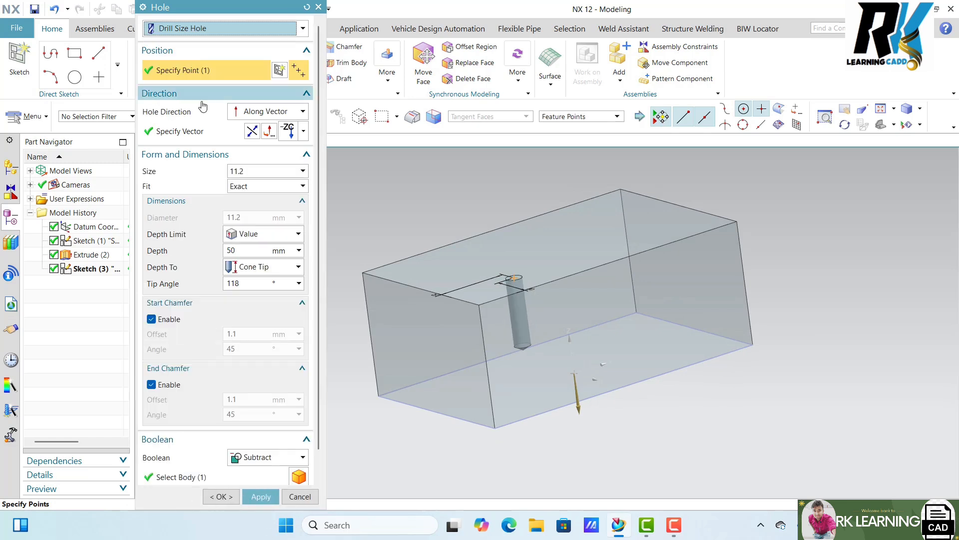
click(208, 29)
click(202, 68)
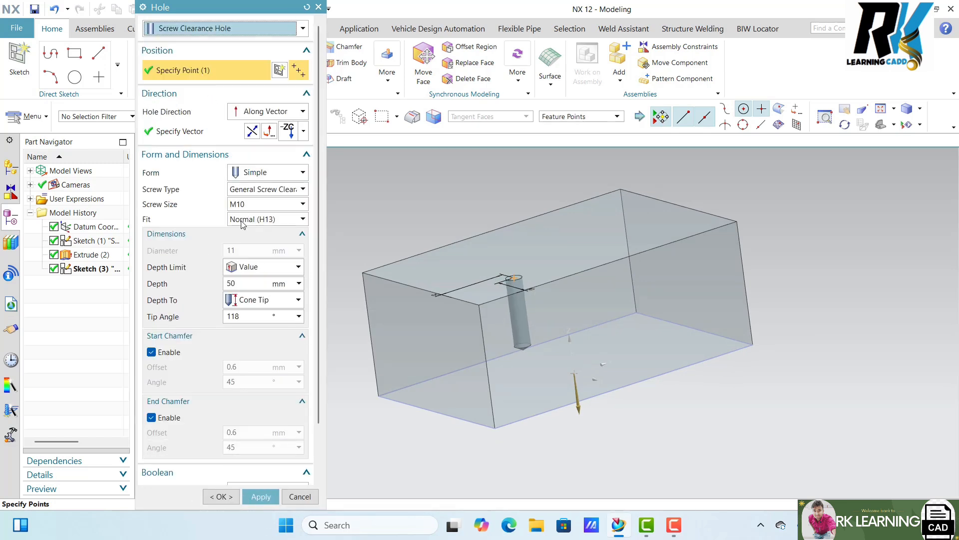
click(260, 204)
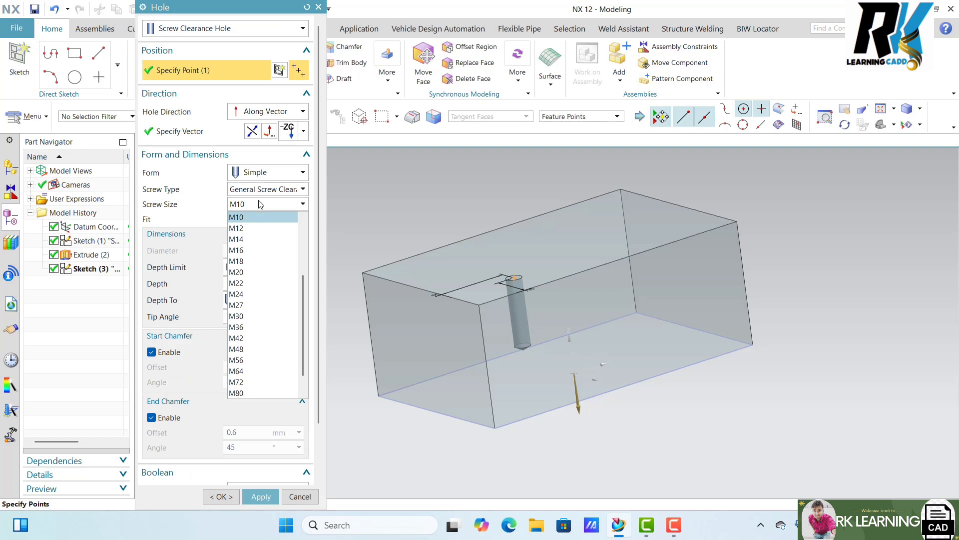
click(259, 203)
click(193, 29)
click(184, 41)
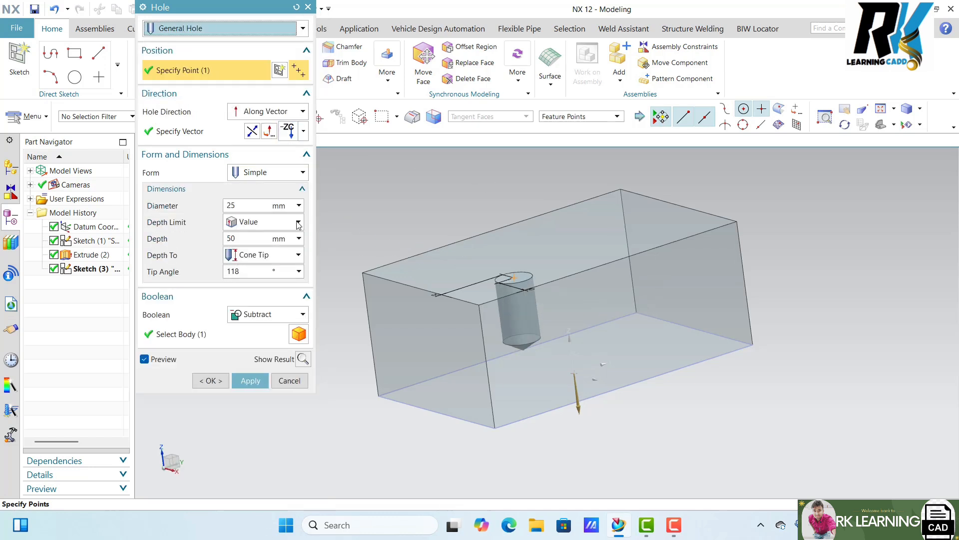
- Set the simple hole's depth to 60 mm, measured to the cone tip
click(266, 173)
click(264, 190)
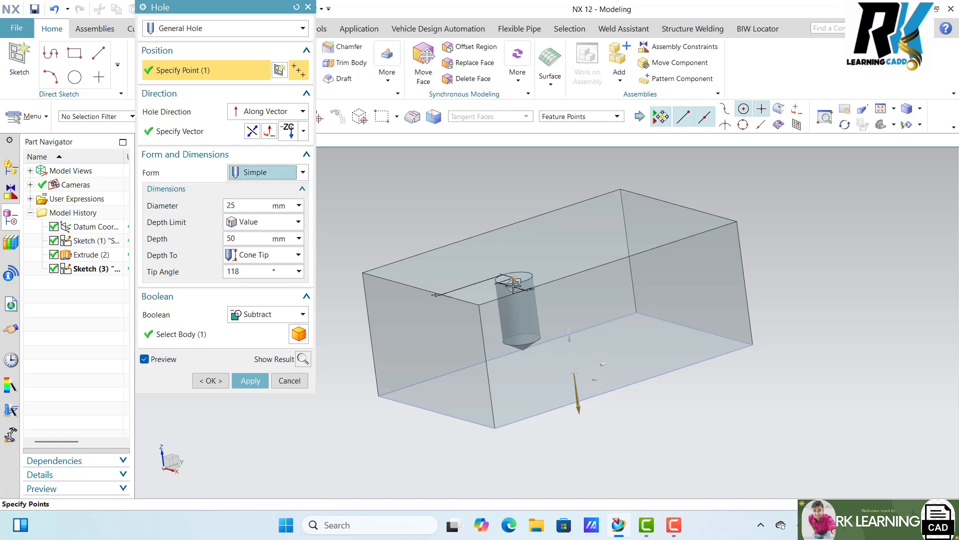
middle_drag(792, 378, 789, 377)
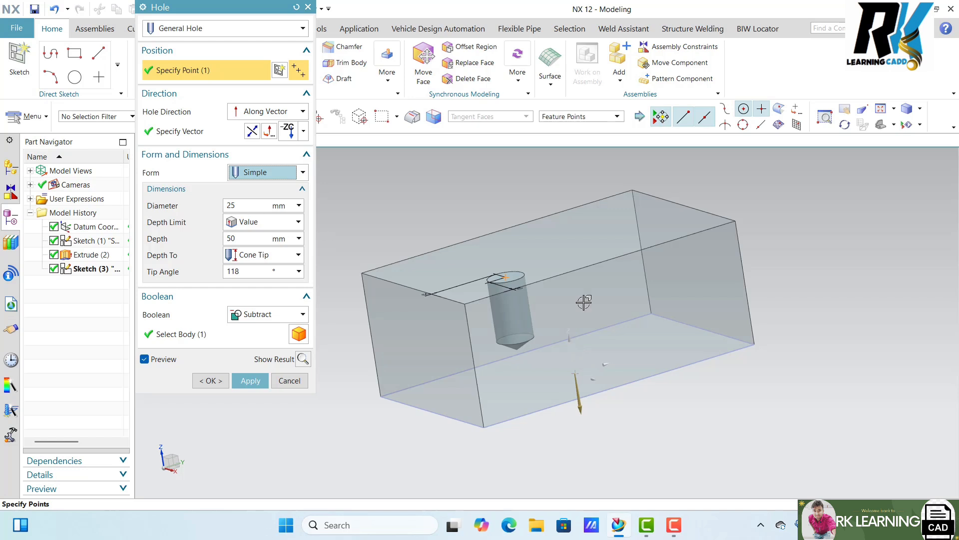
middle_drag(525, 293, 539, 328)
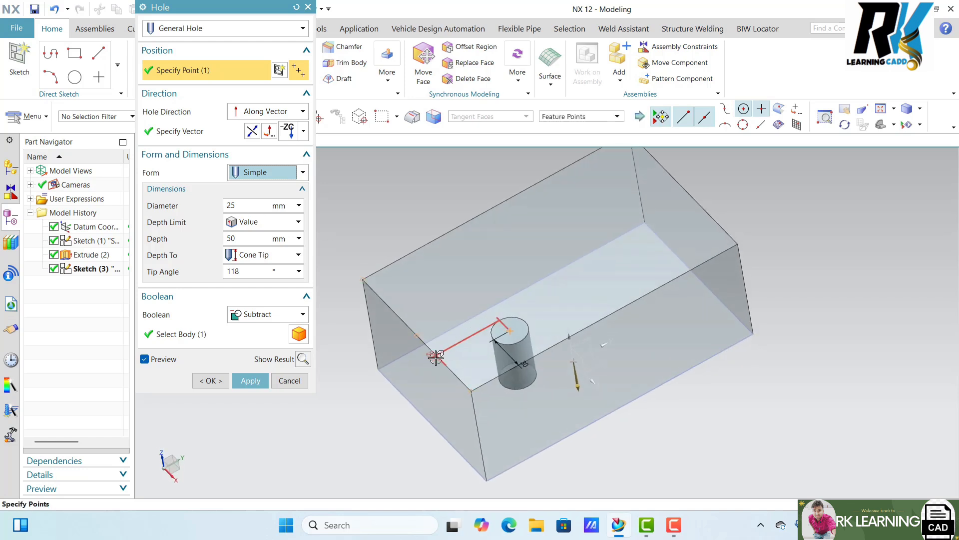
scroll(511, 373, up, 3)
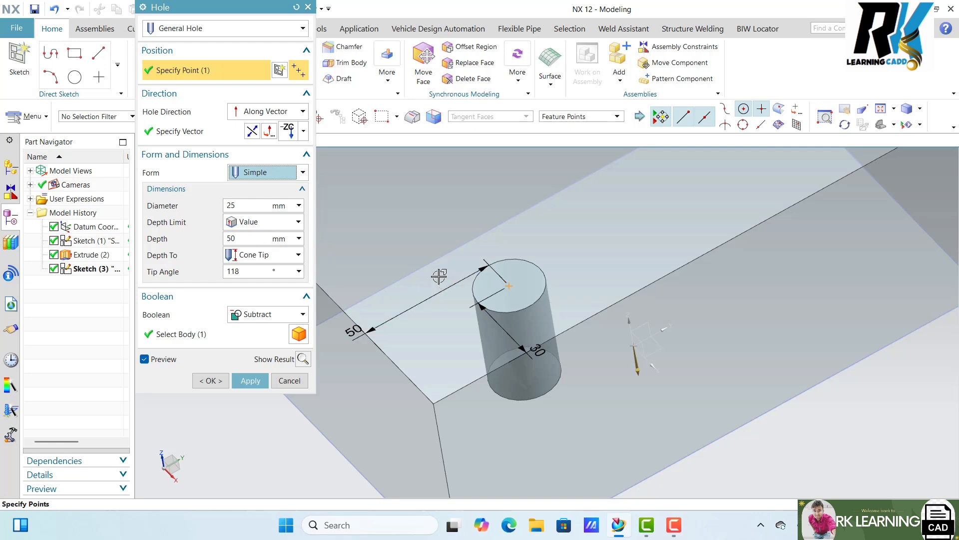
middle_drag(439, 275, 420, 241)
double_click(242, 238)
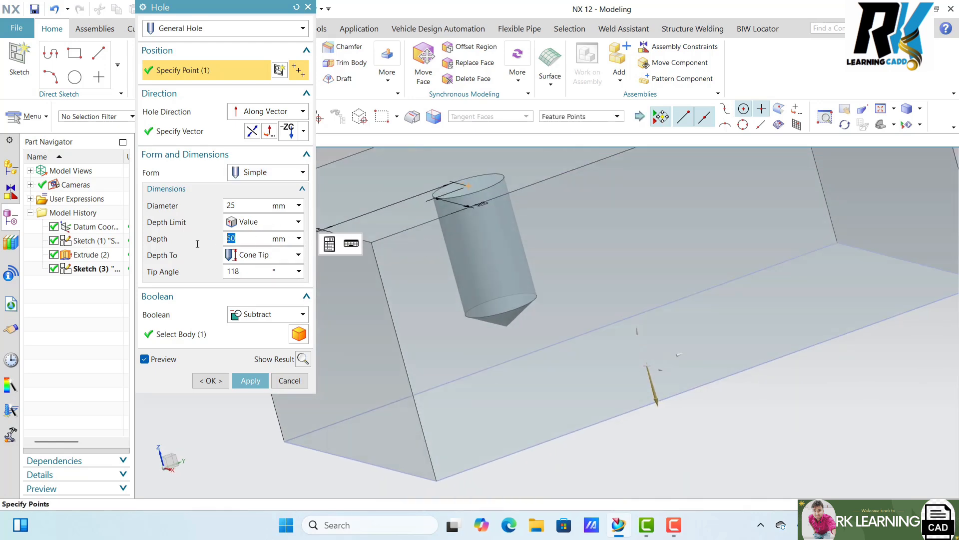
text(60)
click(250, 272)
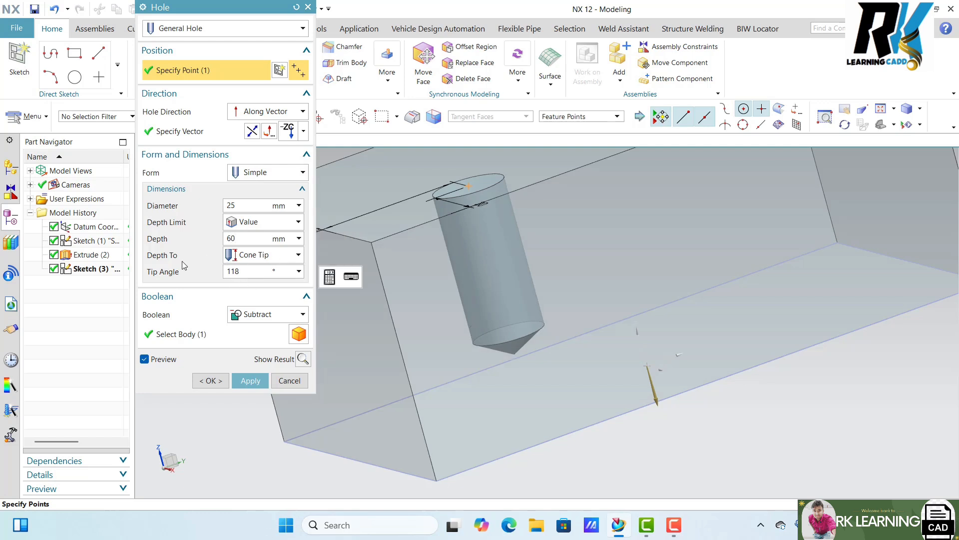
click(296, 255)
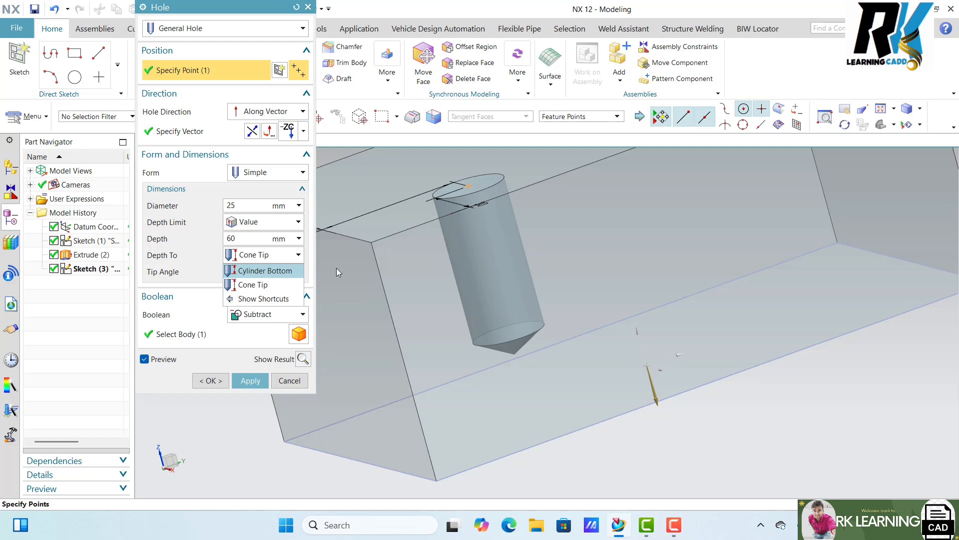
click(275, 285)
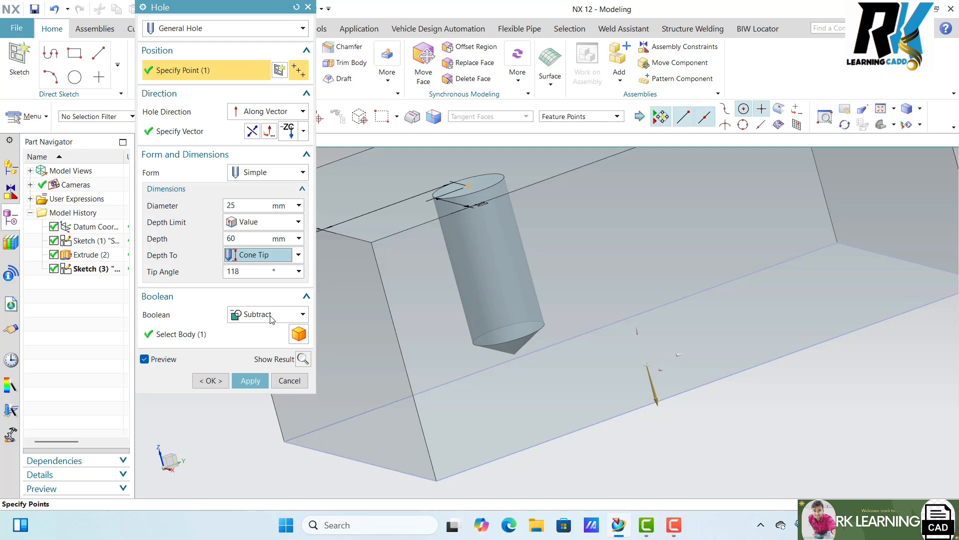
- Show the resulting simple hole in the block and undo the shown result
click(303, 359)
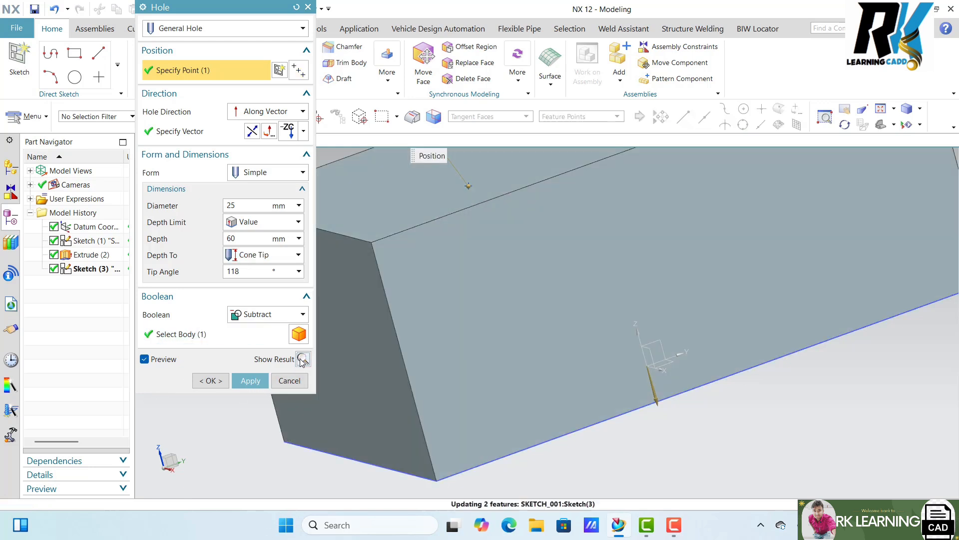
scroll(469, 358, down, 3)
middle_drag(552, 276, 508, 328)
click(305, 362)
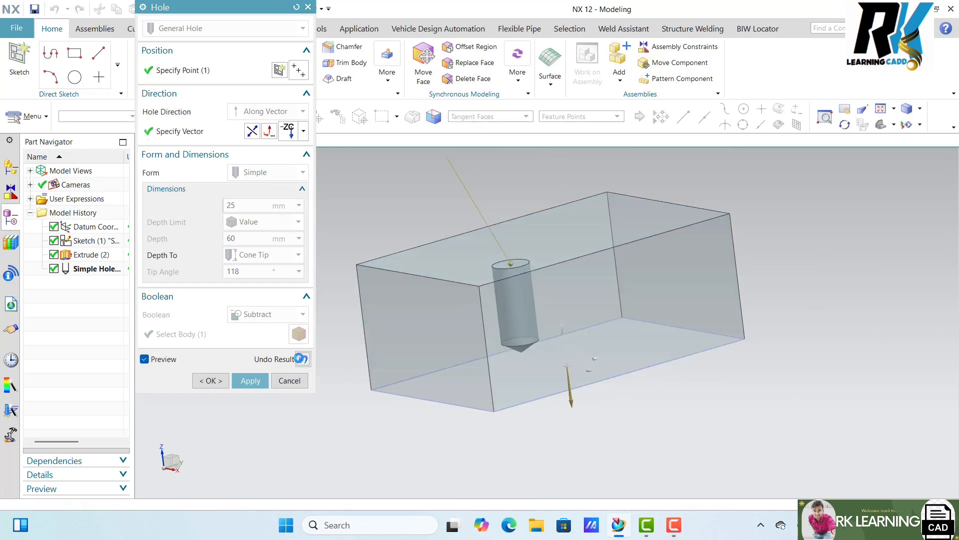
- Change the general hole's form to Counterbored and inspect its preview in the block
click(267, 173)
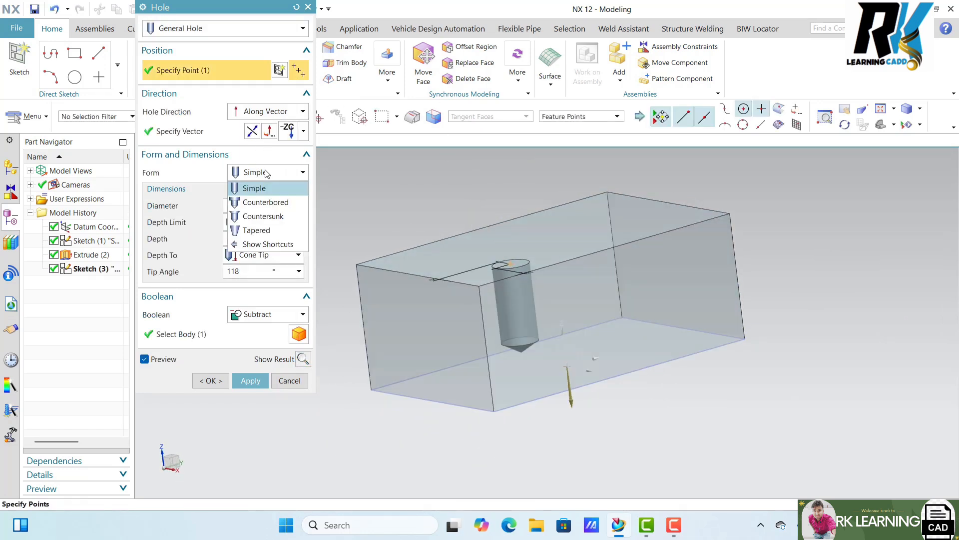
click(265, 203)
middle_drag(848, 336, 828, 336)
scroll(465, 252, up, 4)
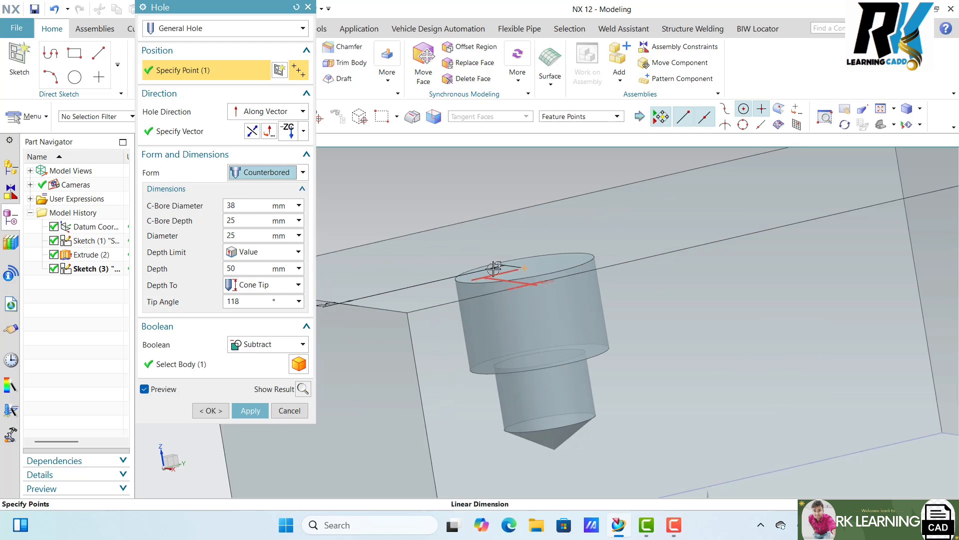
middle_drag(571, 281, 540, 332)
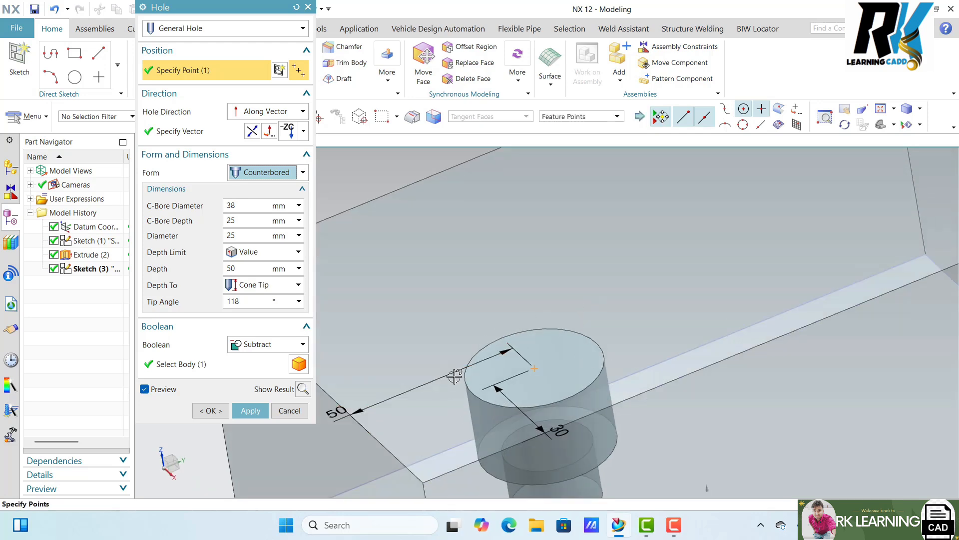
- Set the counterbore depth to 10 mm and measure the hole depth to the cylinder bottom
click(247, 206)
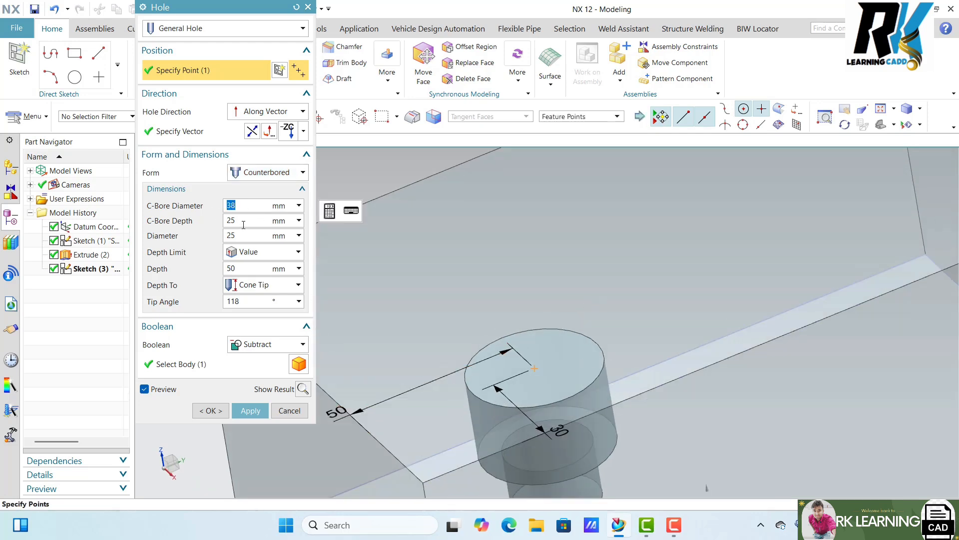
click(244, 222)
middle_drag(538, 388, 570, 345)
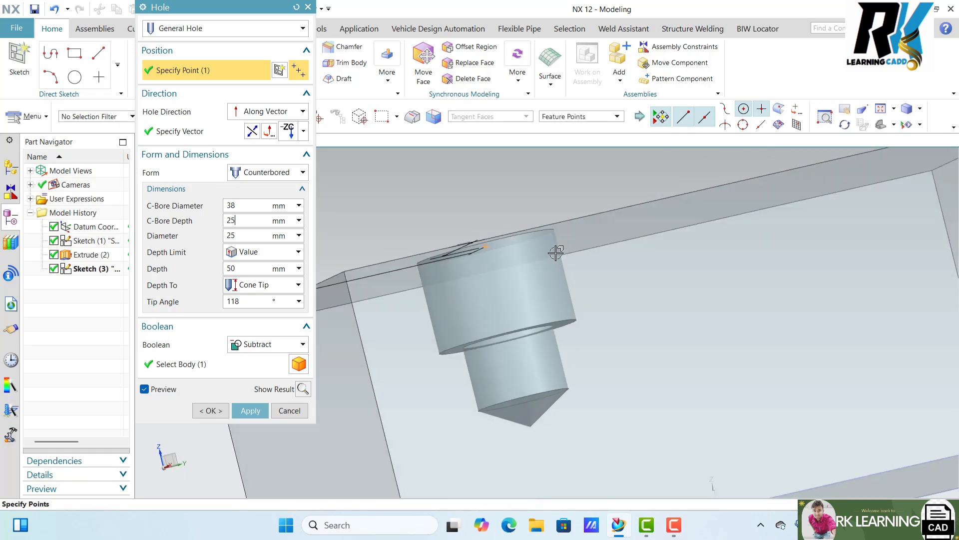
click(237, 222)
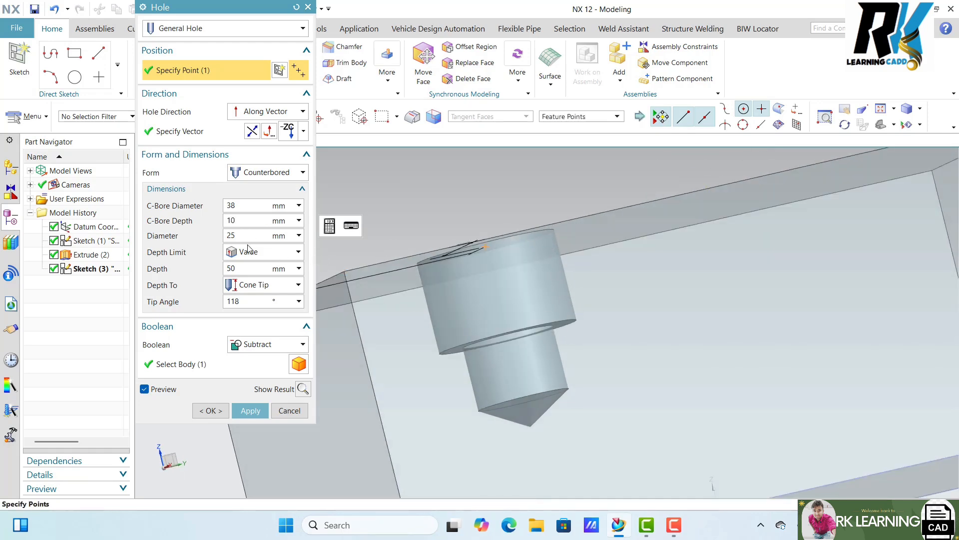
click(247, 237)
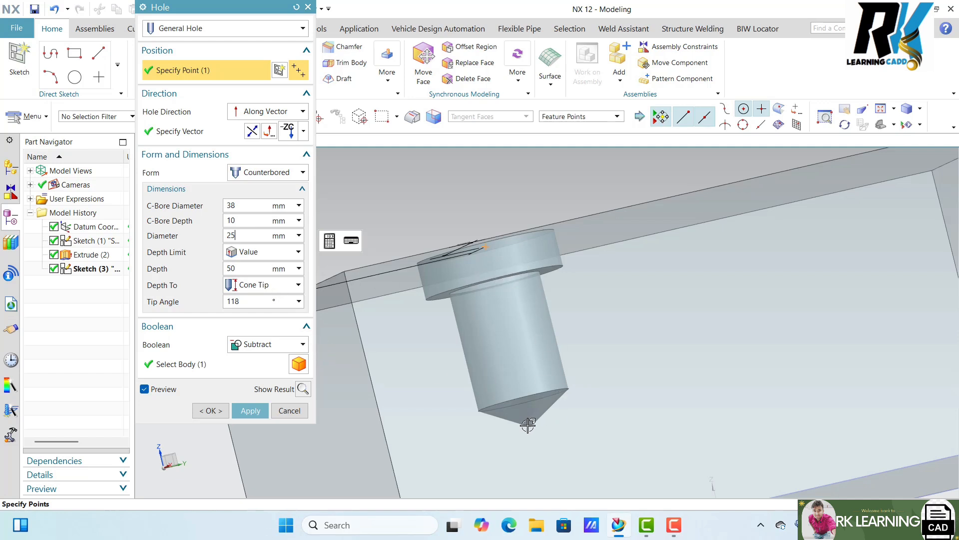
click(274, 285)
click(264, 301)
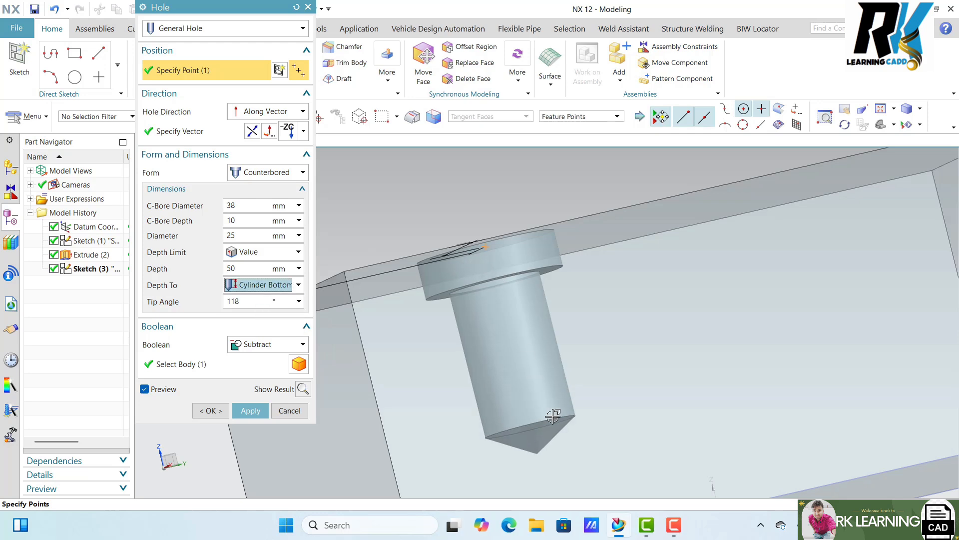
- Show the resulting counterbored hole in the block and undo the shown result
click(304, 389)
mouse_move(631, 343)
middle_down()
mouse_move(657, 395)
mouse_move(609, 354)
mouse_move(640, 356)
mouse_move(632, 343)
middle_up()
click(304, 388)
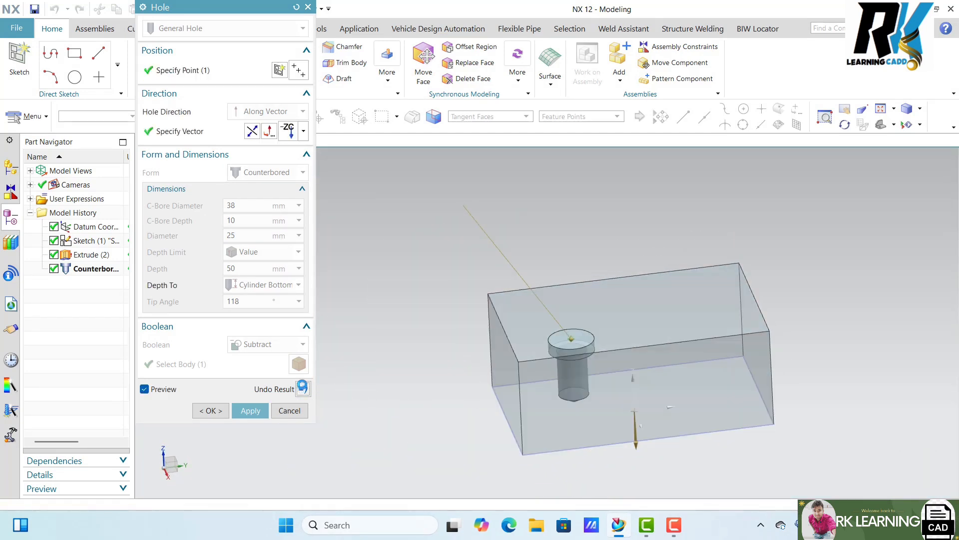
- Change the general hole's form to Countersunk and inspect its preview in the block
click(276, 175)
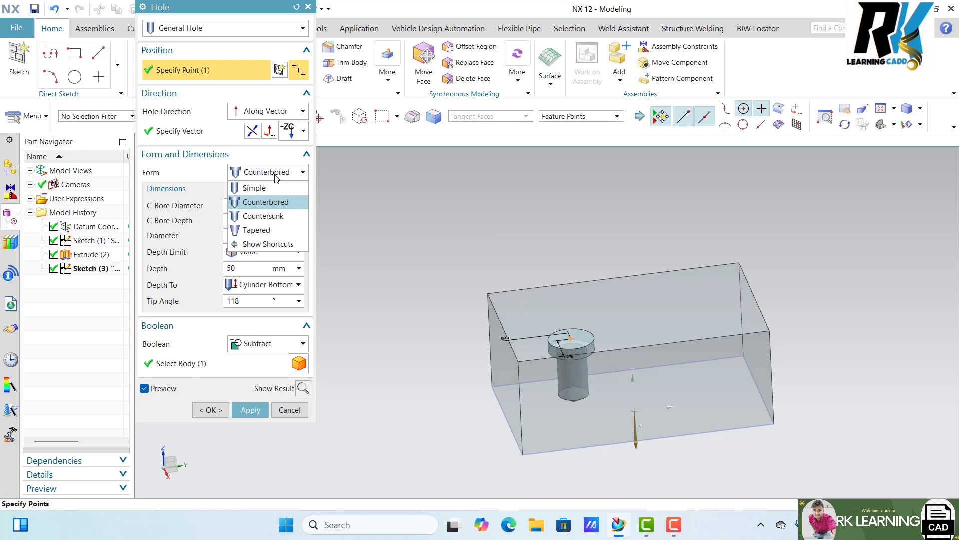
click(260, 217)
middle_drag(696, 388, 662, 360)
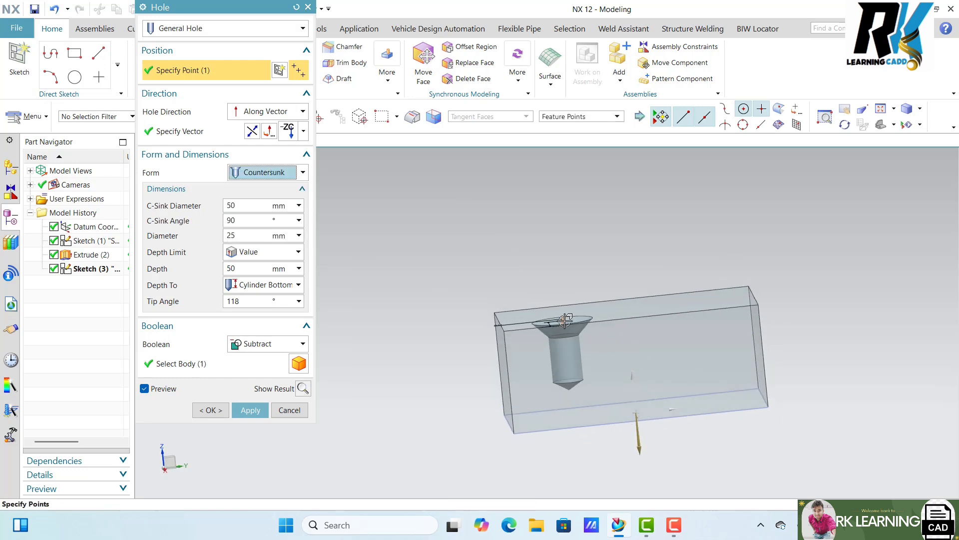
scroll(566, 320, up, 3)
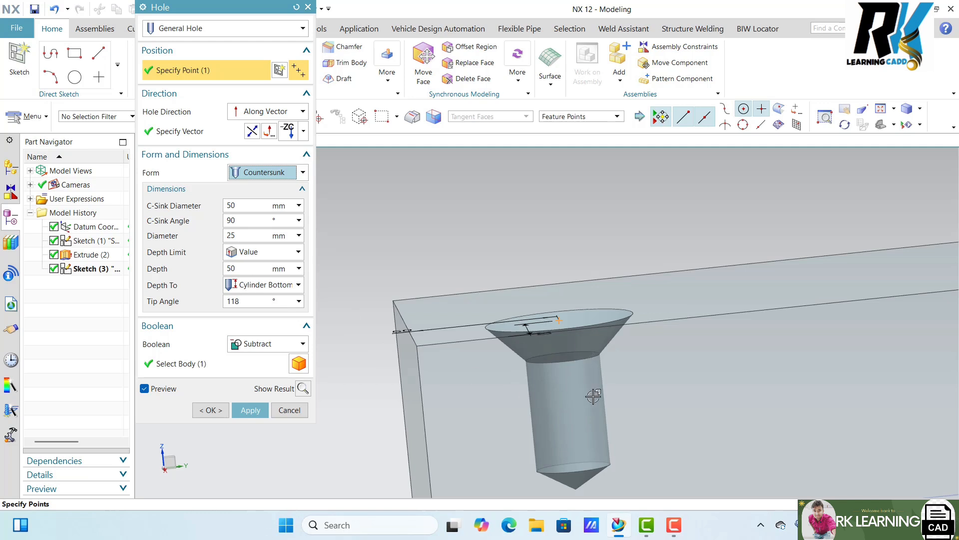
- Show the resulting countersunk hole in the block and undo the shown result
click(303, 388)
middle_drag(468, 386, 700, 400)
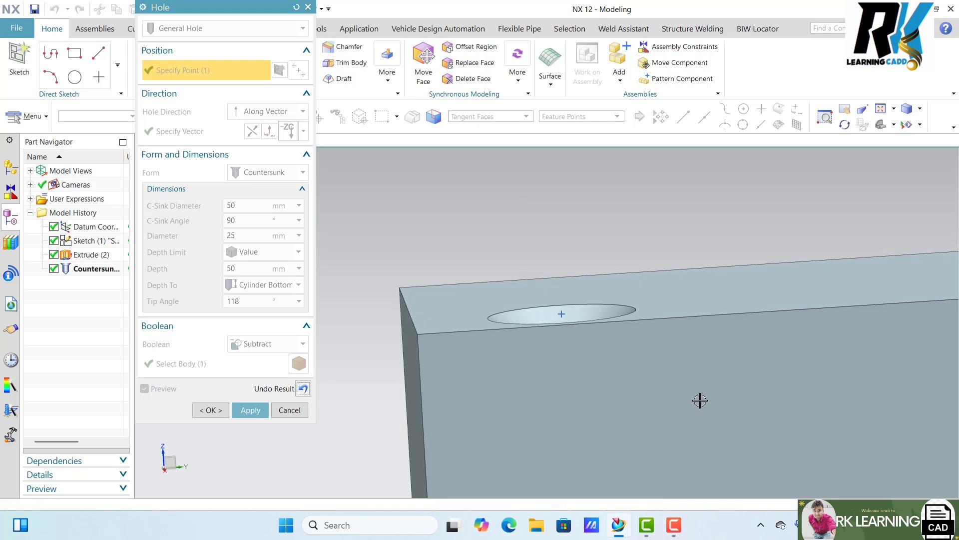
click(303, 388)
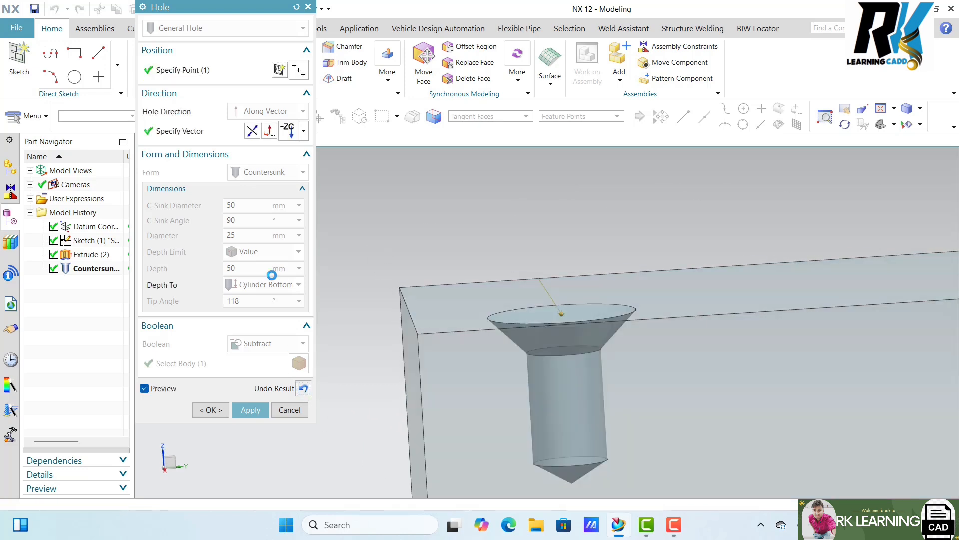
- Change the general hole's form to Tapered and inspect its preview in the block
click(265, 172)
click(265, 232)
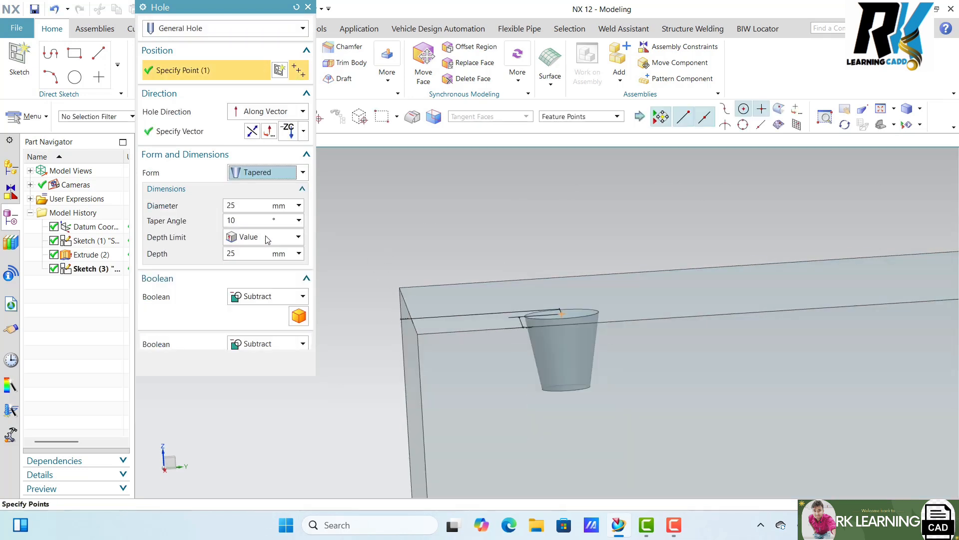
middle_drag(640, 339, 641, 341)
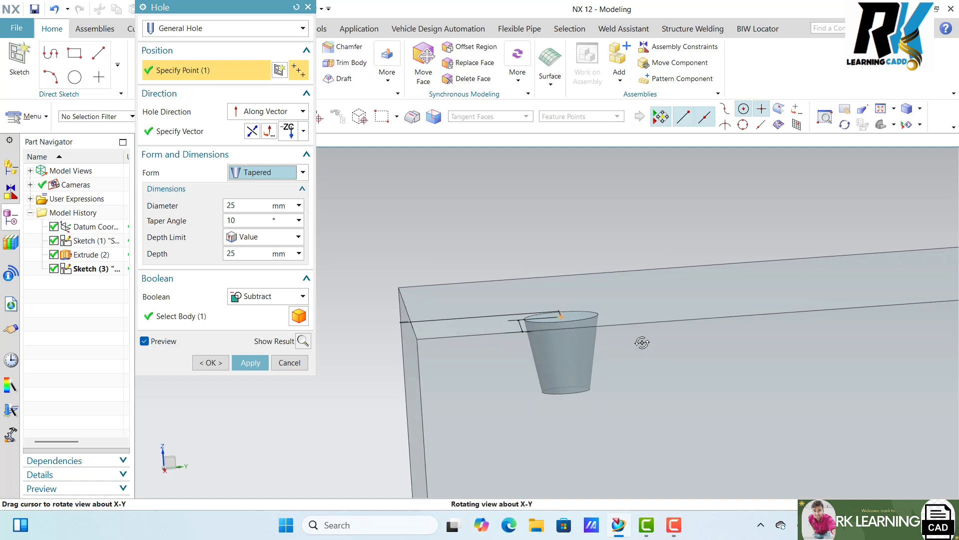
click(267, 206)
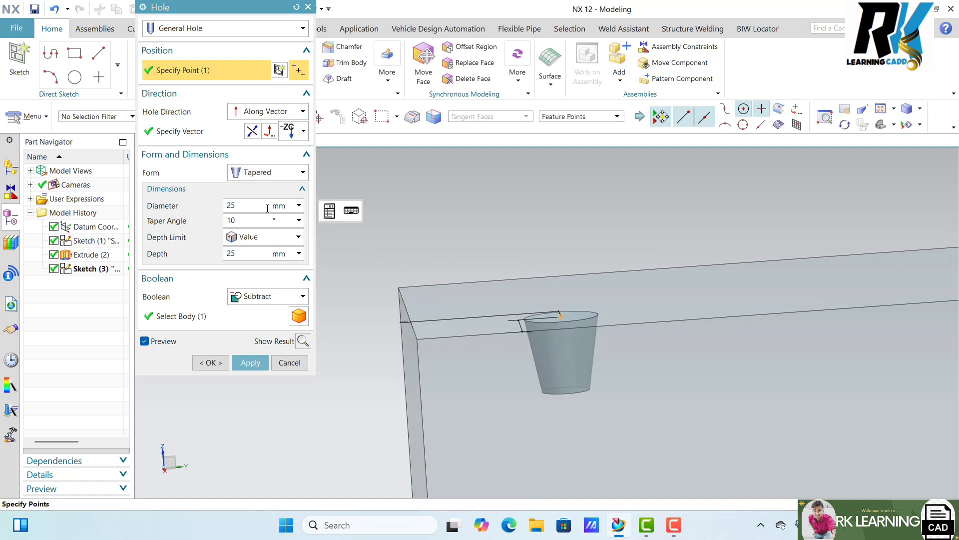
- Return the hole's form to Countersunk and apply the hole to the block, keeping the Hole command active
click(270, 176)
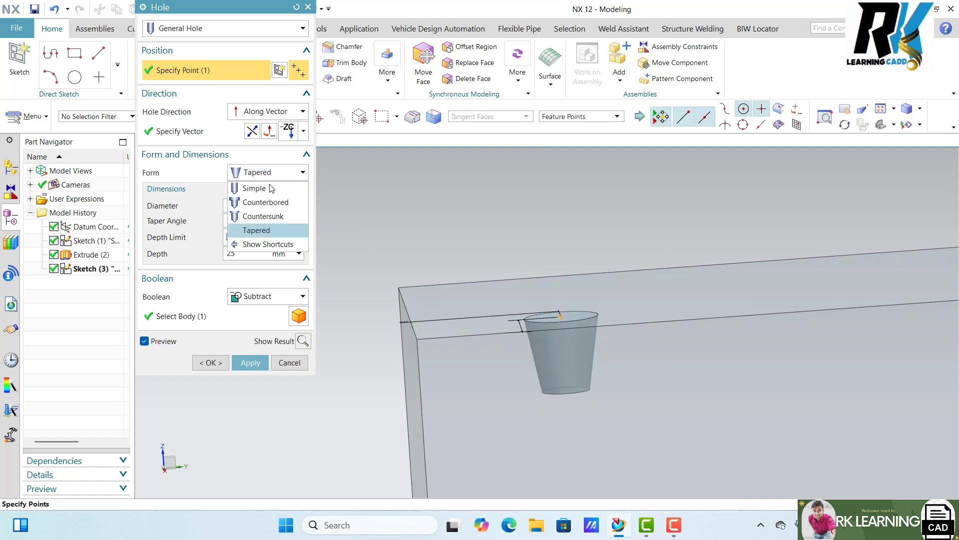
click(272, 217)
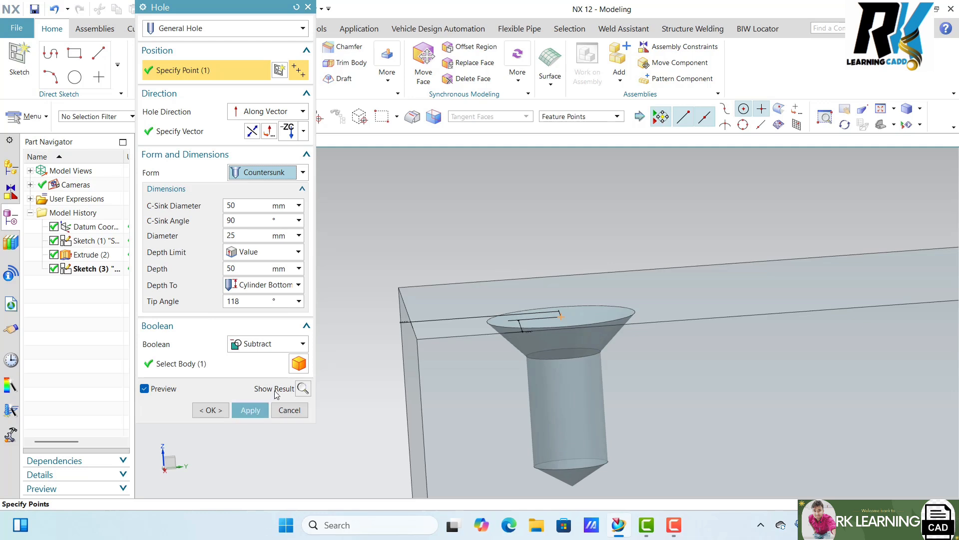
click(251, 411)
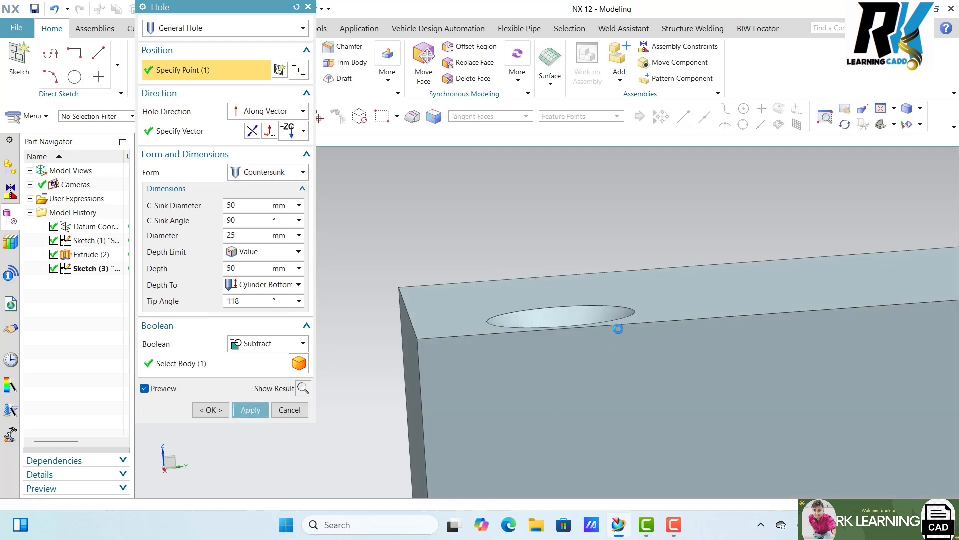
middle_click(629, 356)
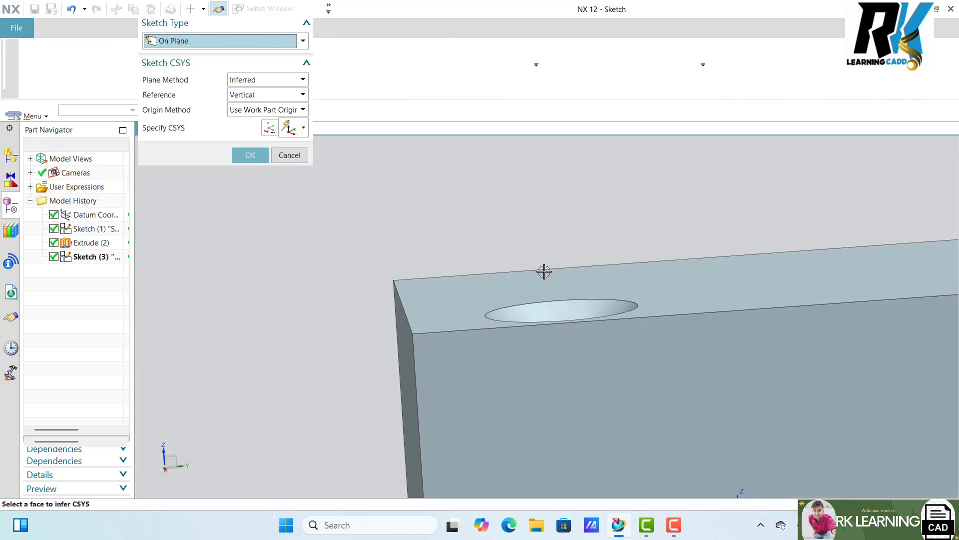
click(289, 155)
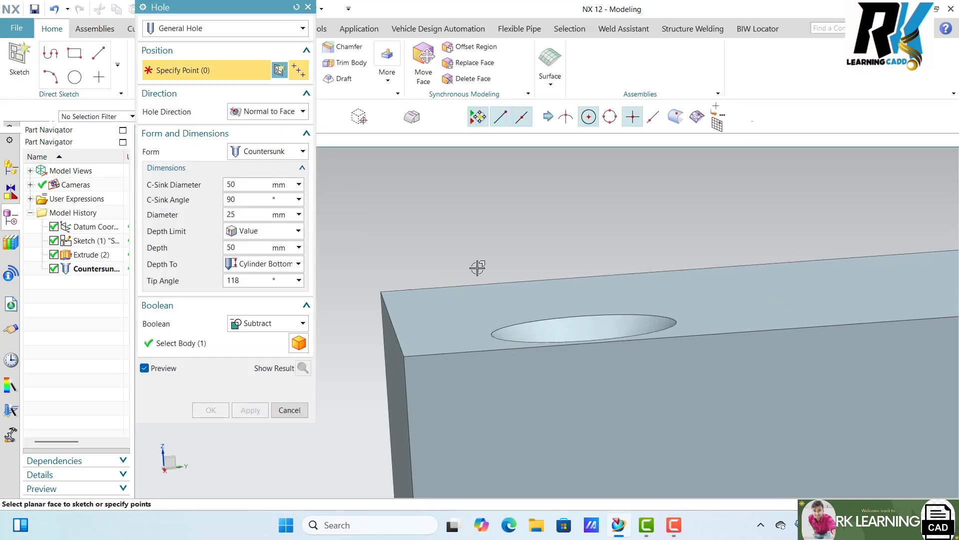
- Place a second hole point on the block's top face, away from the countersunk hole, and finish its sketch
middle_drag(606, 285, 623, 321)
scroll(525, 269, up, 5)
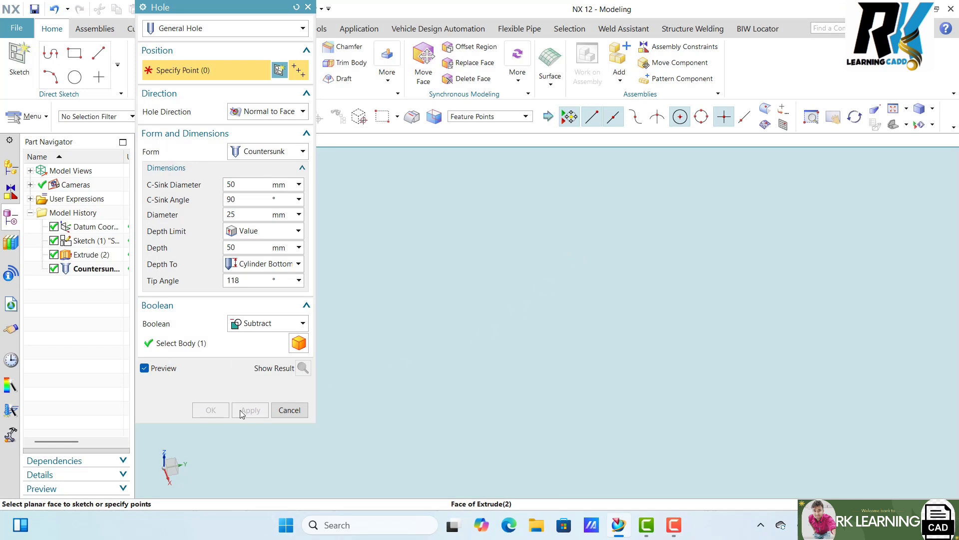
scroll(521, 269, down, 5)
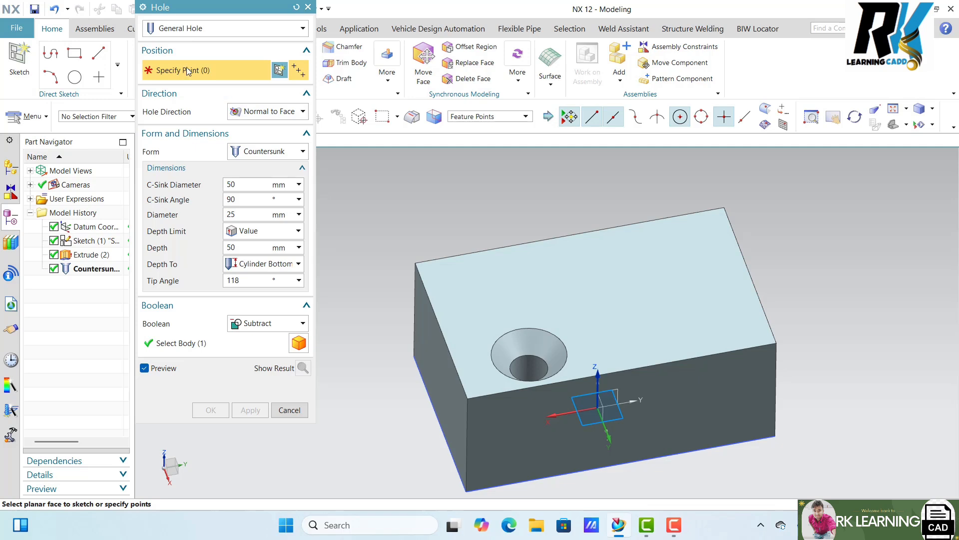
click(641, 284)
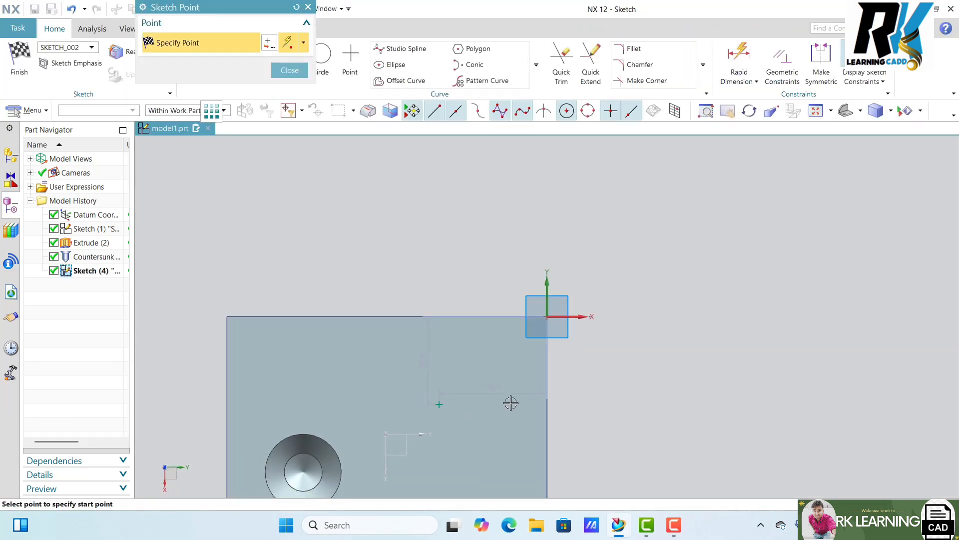
click(290, 70)
click(8, 54)
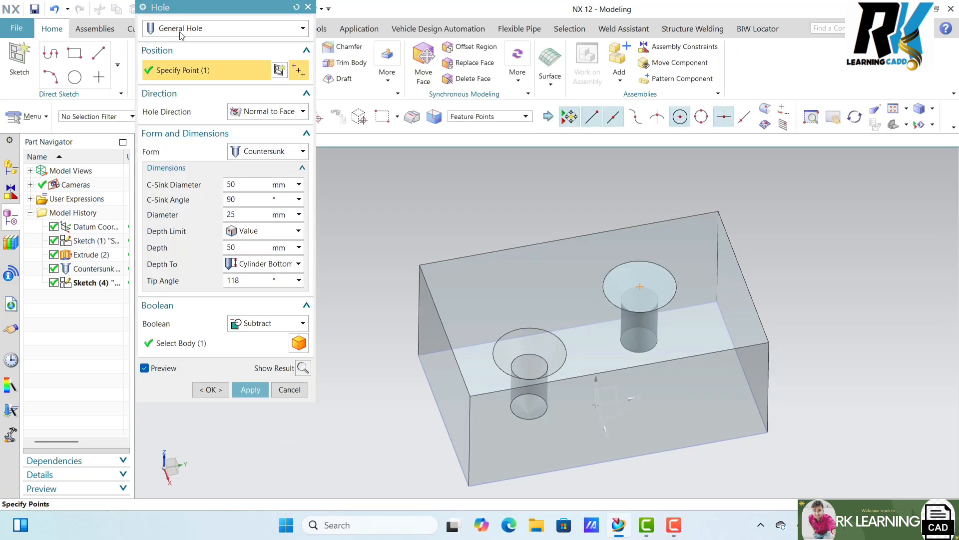
- Change the second hole's type to Drill Size Hole with size 17.5
click(185, 31)
click(183, 59)
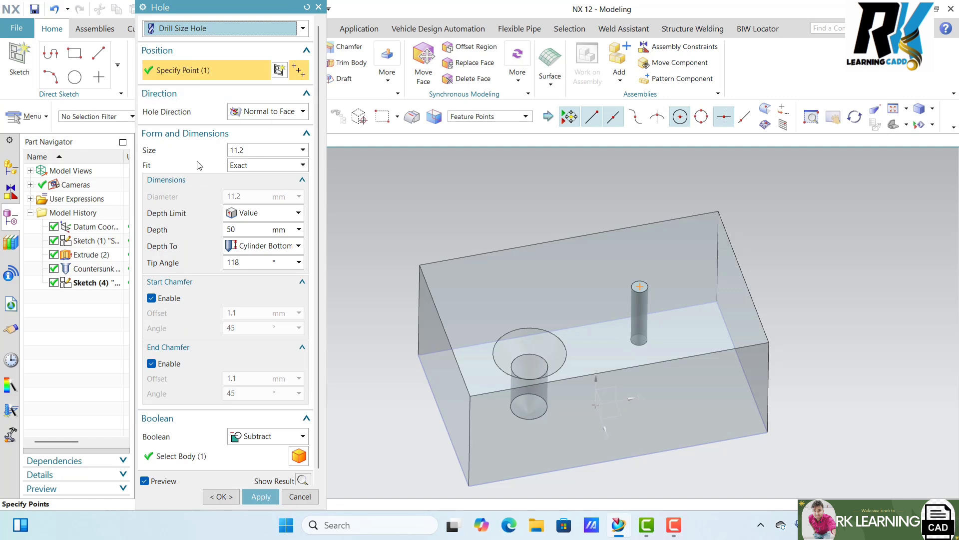
click(256, 151)
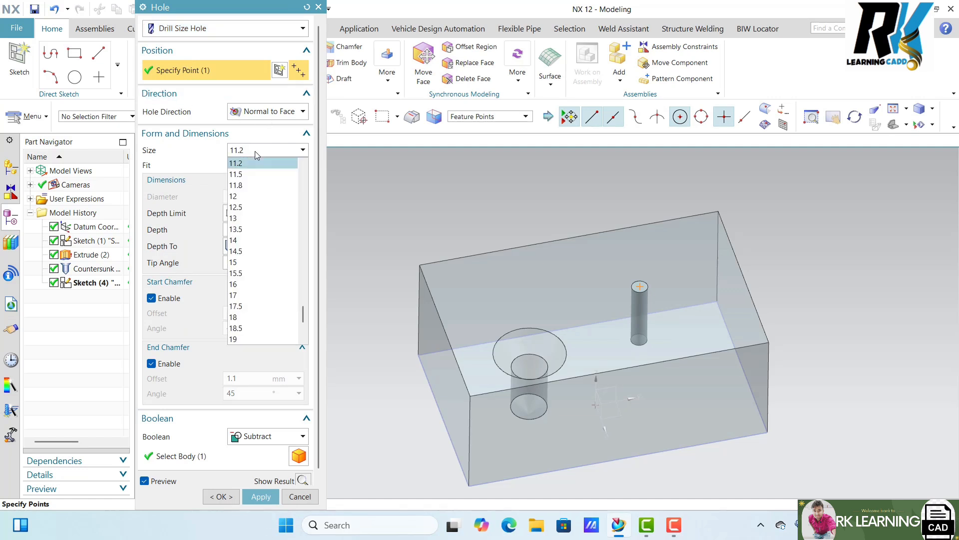
click(238, 306)
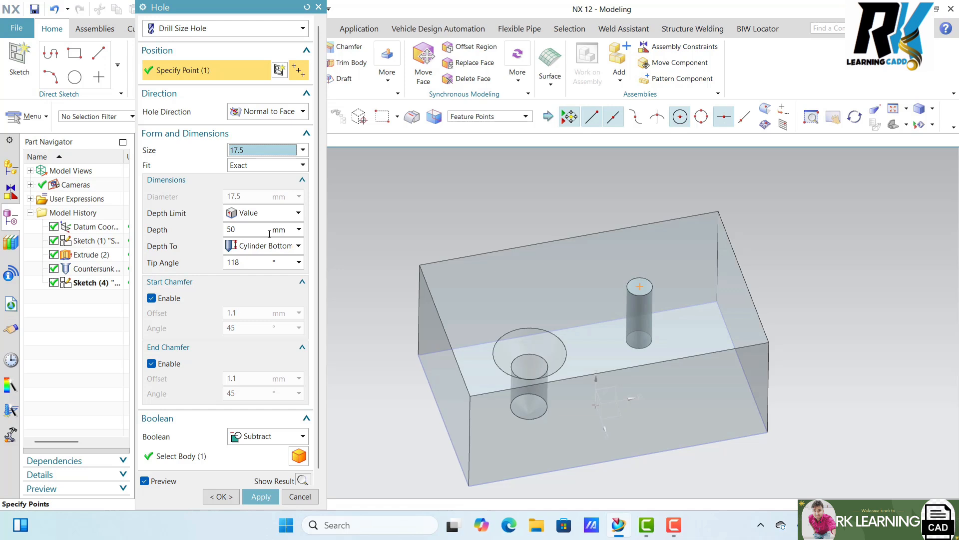
- Switch the drill size hole's fit to Custom, set its diameter to 18 mm, and inspect the preview
click(256, 166)
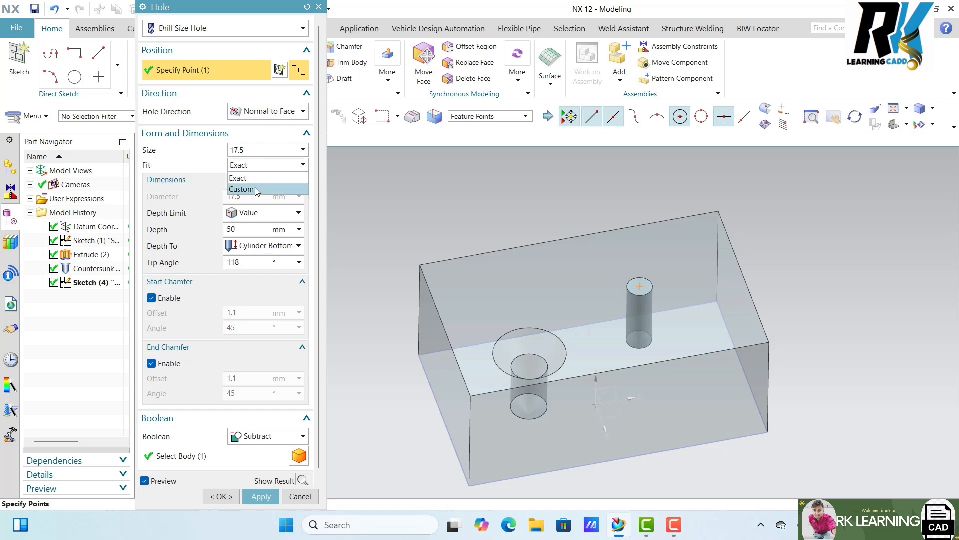
click(256, 191)
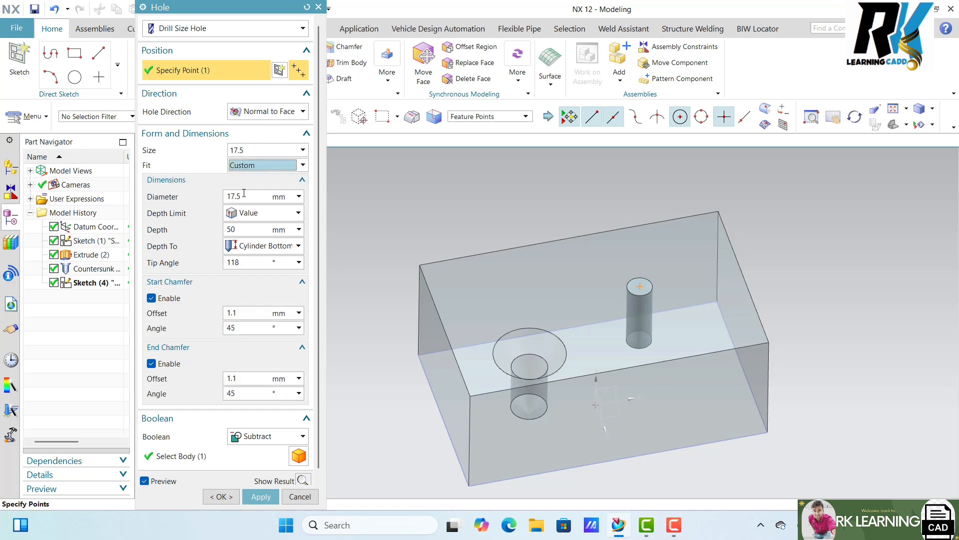
drag(254, 199, 223, 202)
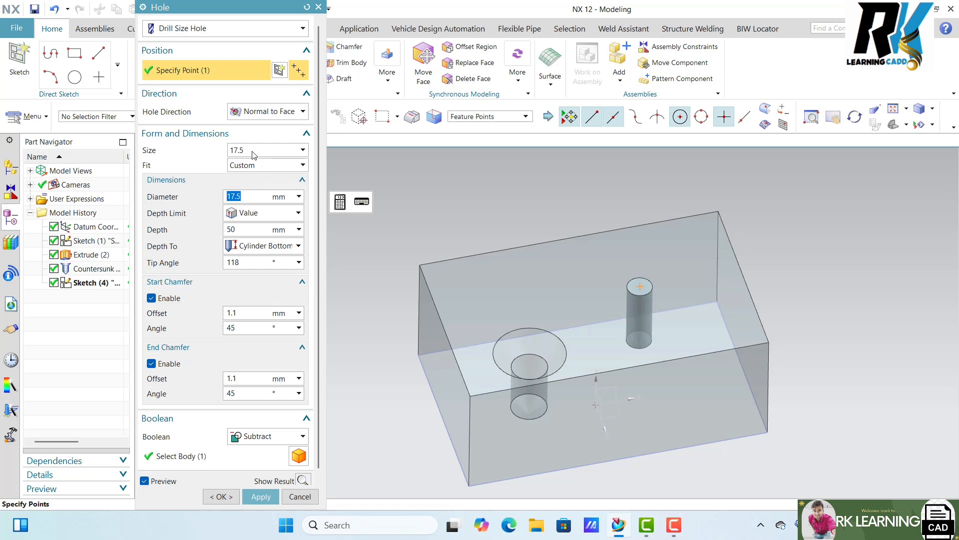
text(1)
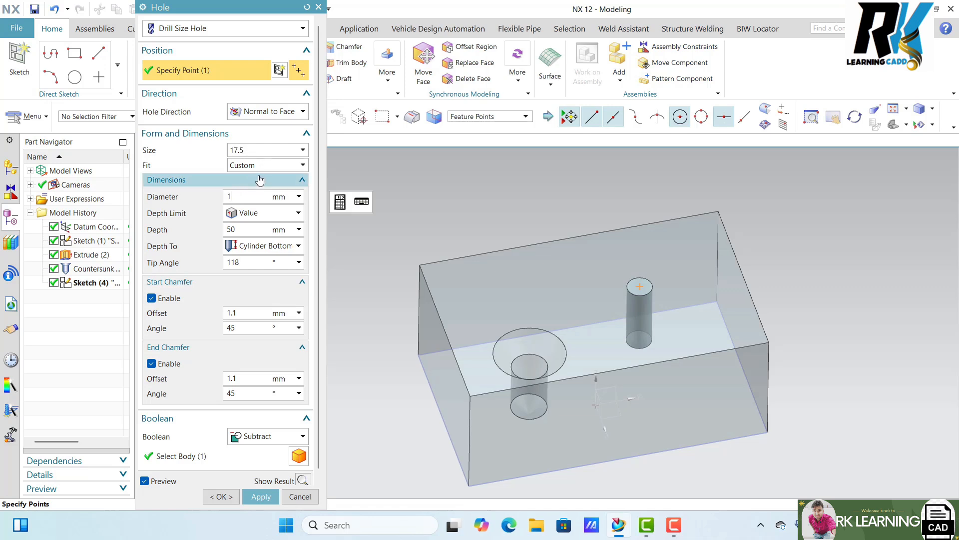
text(8)
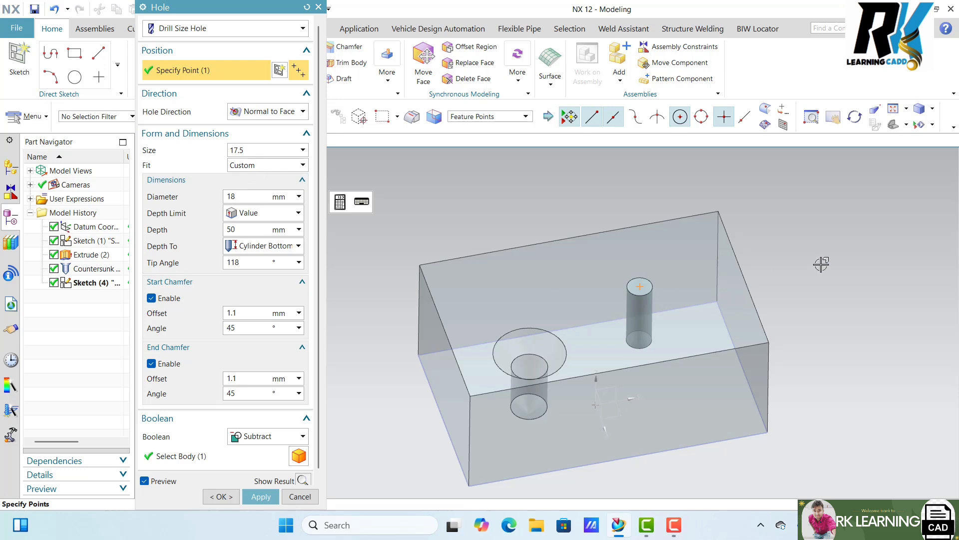
middle_drag(820, 264, 799, 225)
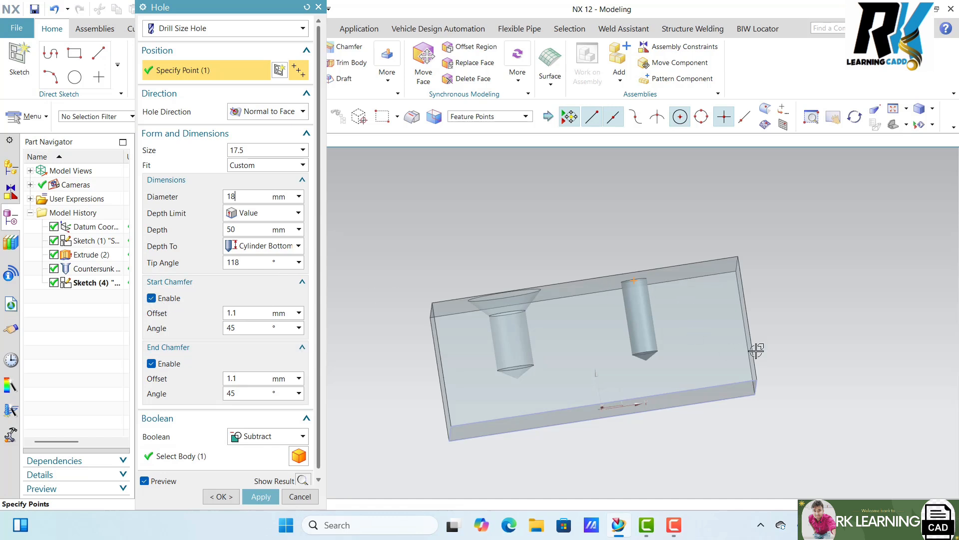
middle_drag(808, 384, 801, 350)
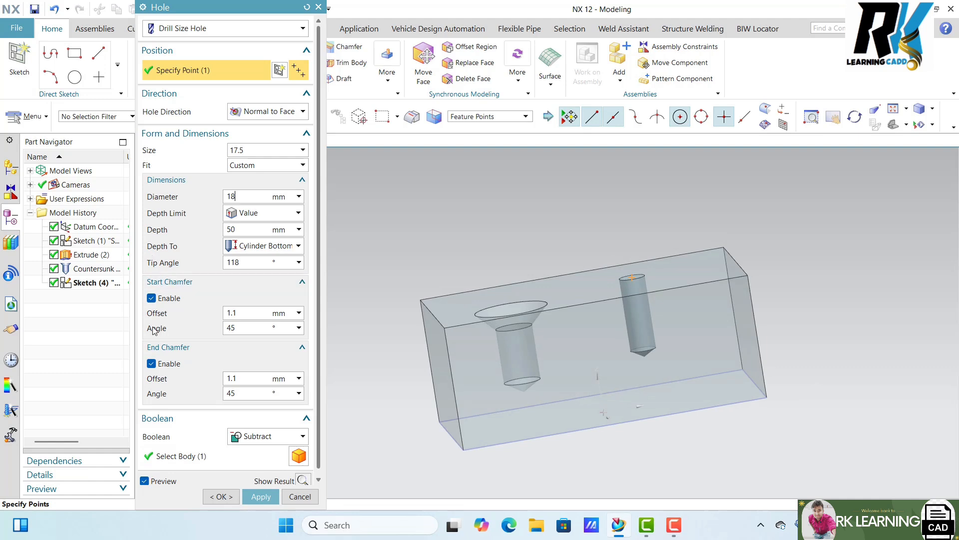
- Show the resulting drill size hole, inspect the chamfer at its opening, and undo the shown result
click(303, 480)
middle_drag(786, 343, 832, 371)
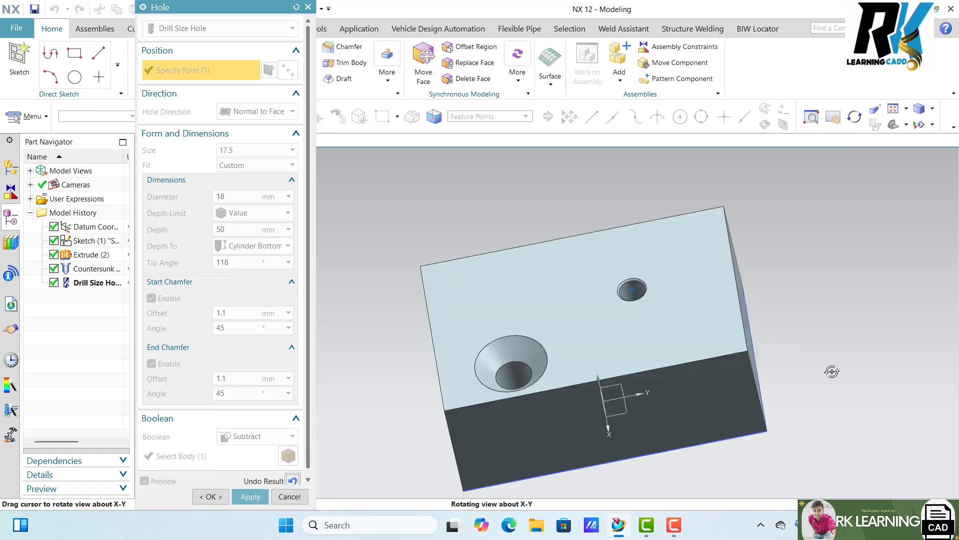
scroll(639, 281, up, 5)
scroll(697, 325, down, 3)
mouse_move(696, 325)
middle_down()
mouse_move(720, 349)
mouse_move(717, 328)
mouse_move(706, 325)
middle_up()
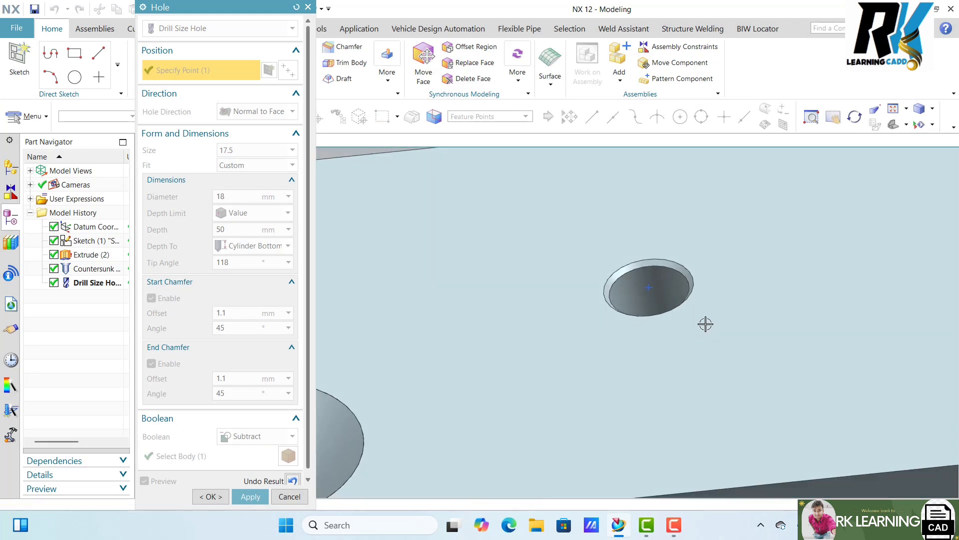
scroll(706, 324, up, 2)
scroll(705, 332, down, 6)
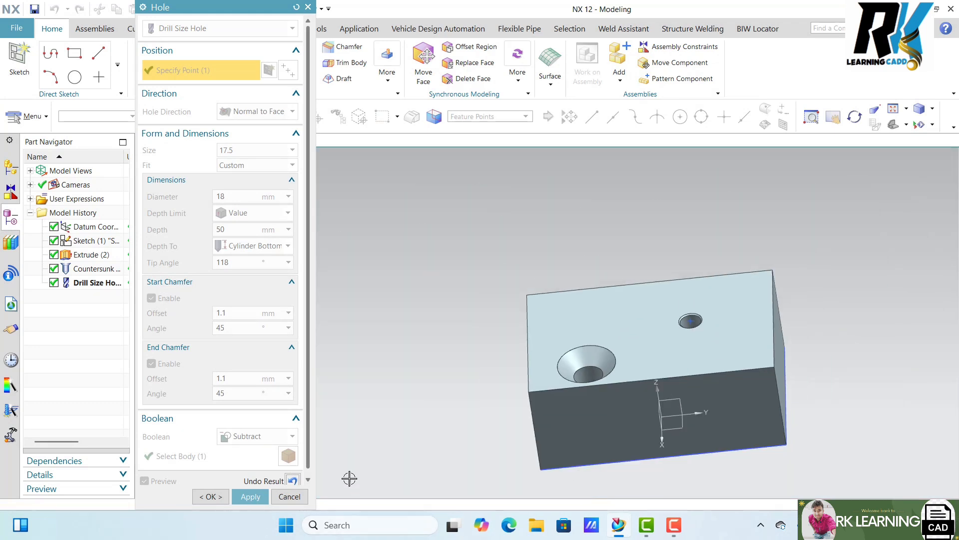
click(292, 481)
- Change the second hole's type to Screw Clearance Hole and its form to Countersunk
click(199, 31)
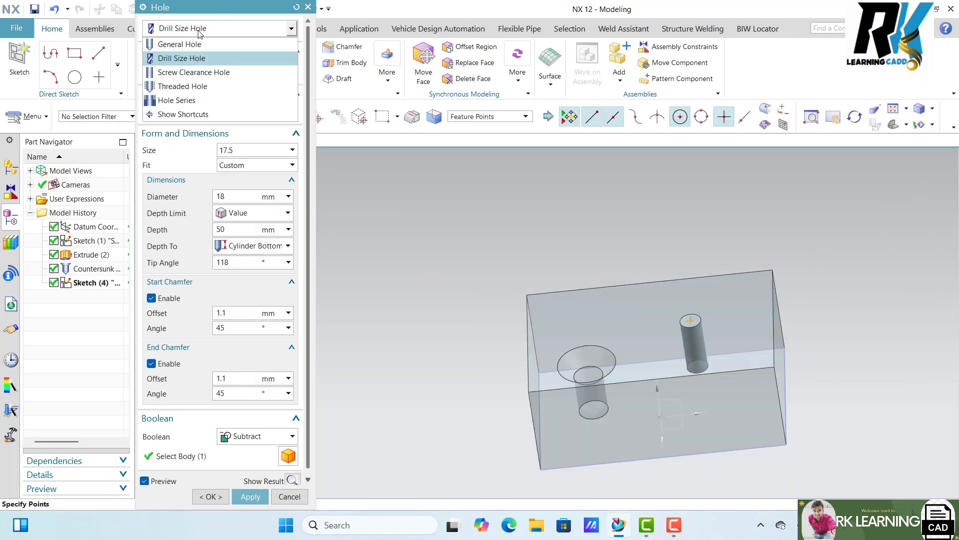
click(207, 72)
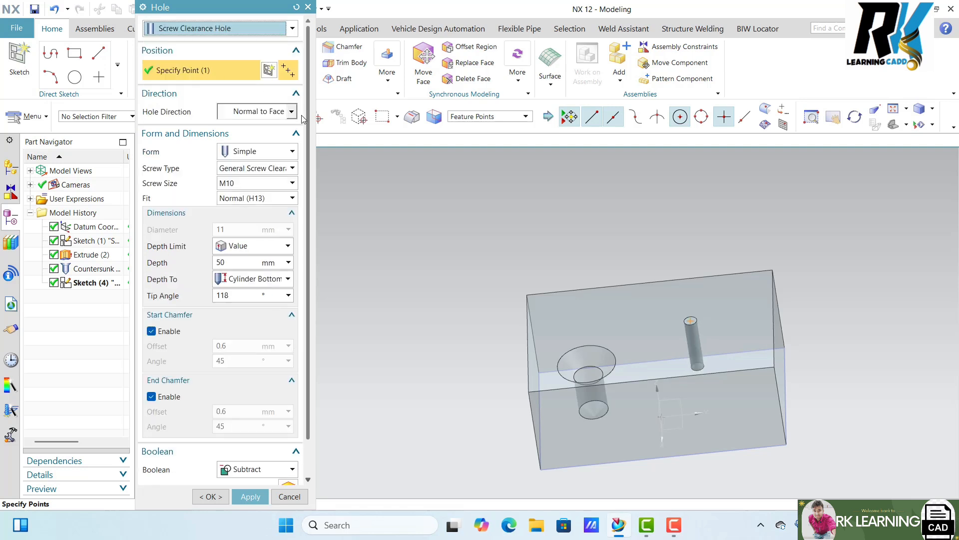
middle_drag(677, 331, 684, 324)
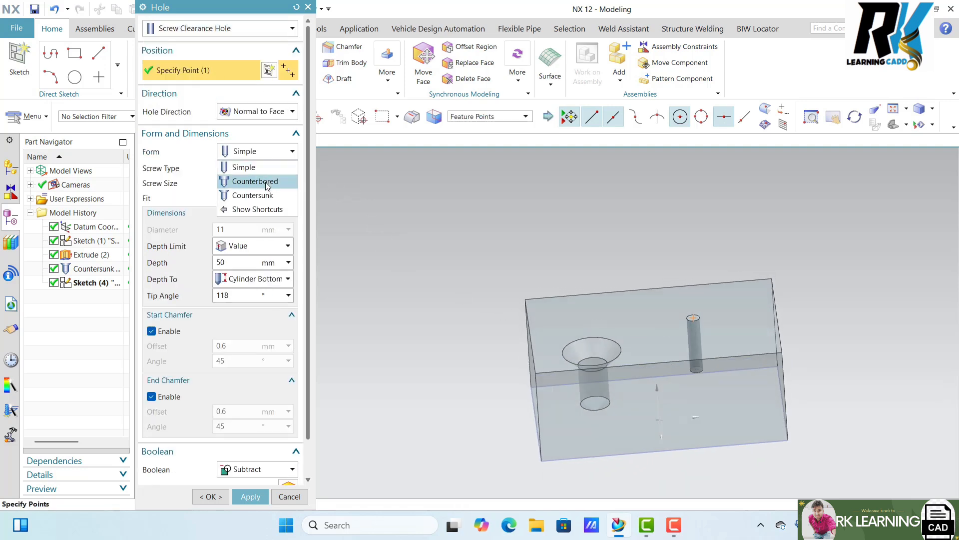
click(263, 196)
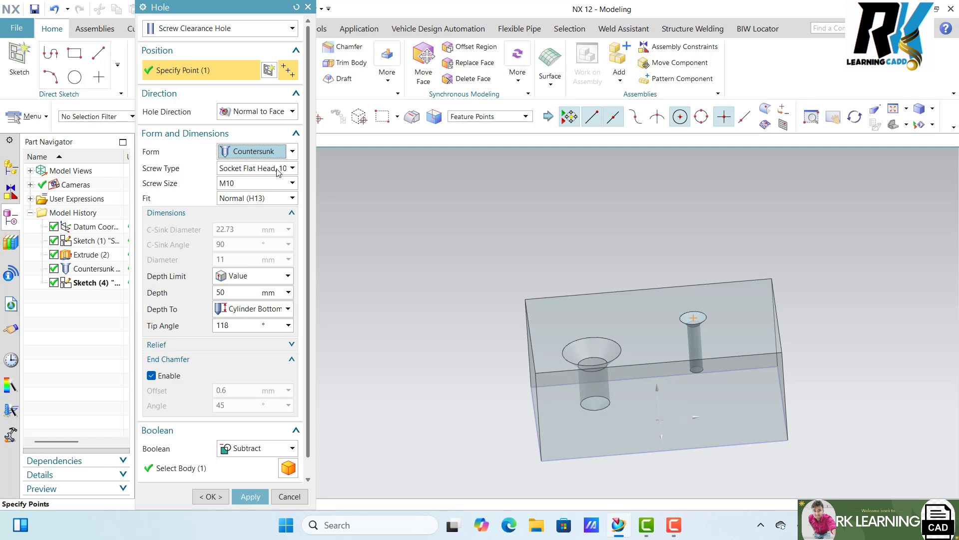
- Set the countersunk screw clearance hole's screw type to Socket Flat Head, 10642 and its screw size to M20, and inspect the preview
middle_drag(695, 340, 709, 313)
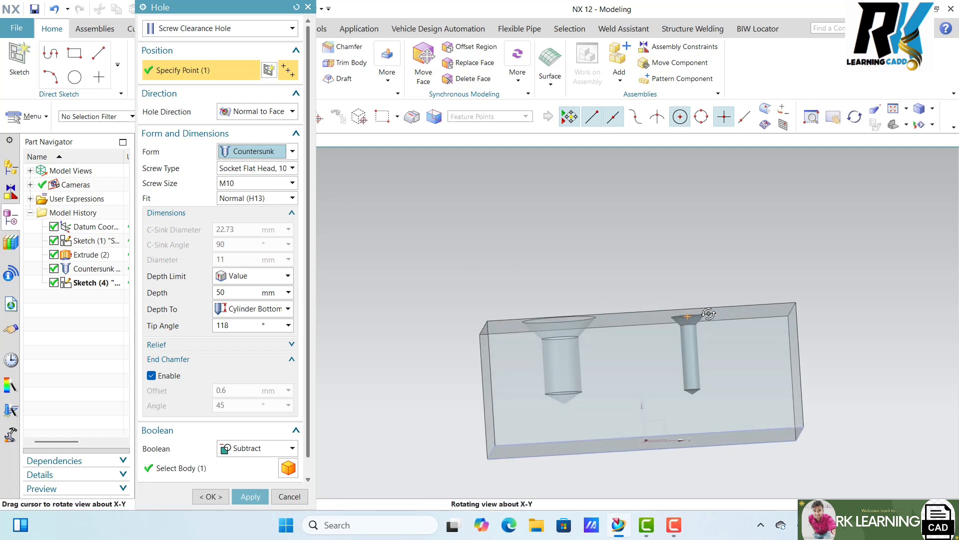
click(265, 169)
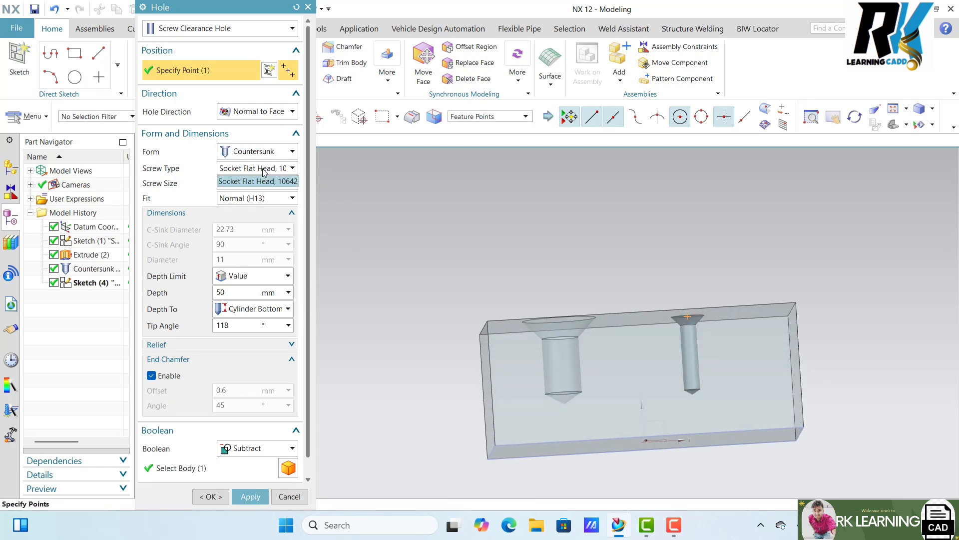
click(259, 180)
click(260, 183)
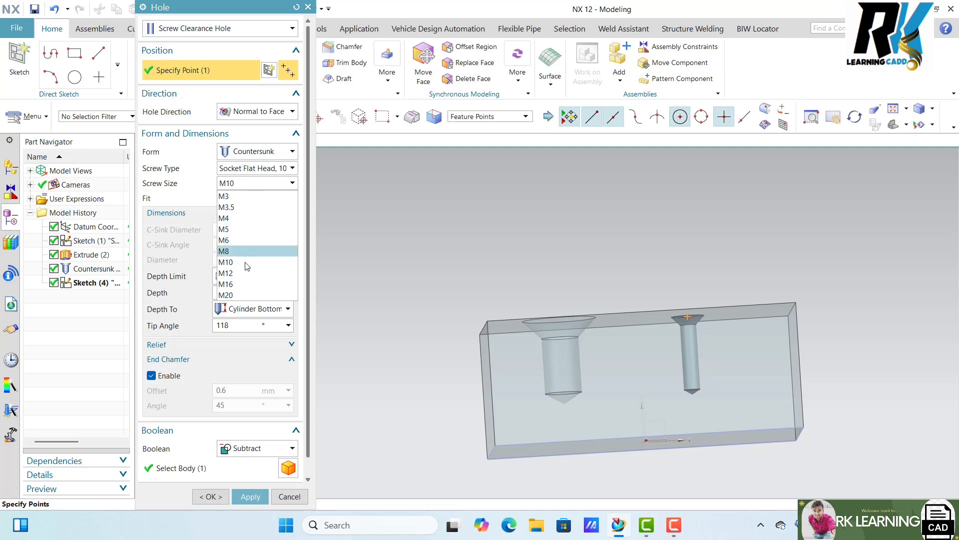
click(227, 295)
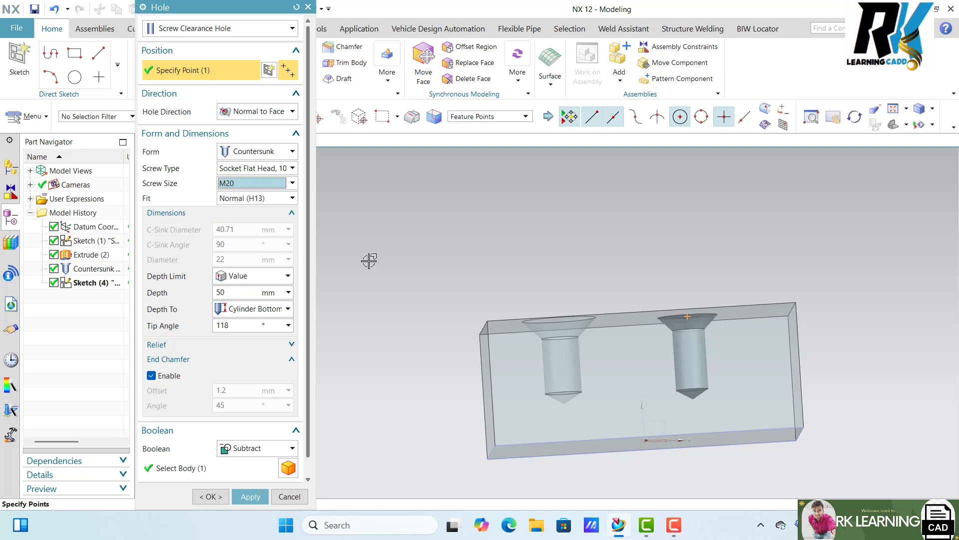
middle_drag(729, 332, 709, 365)
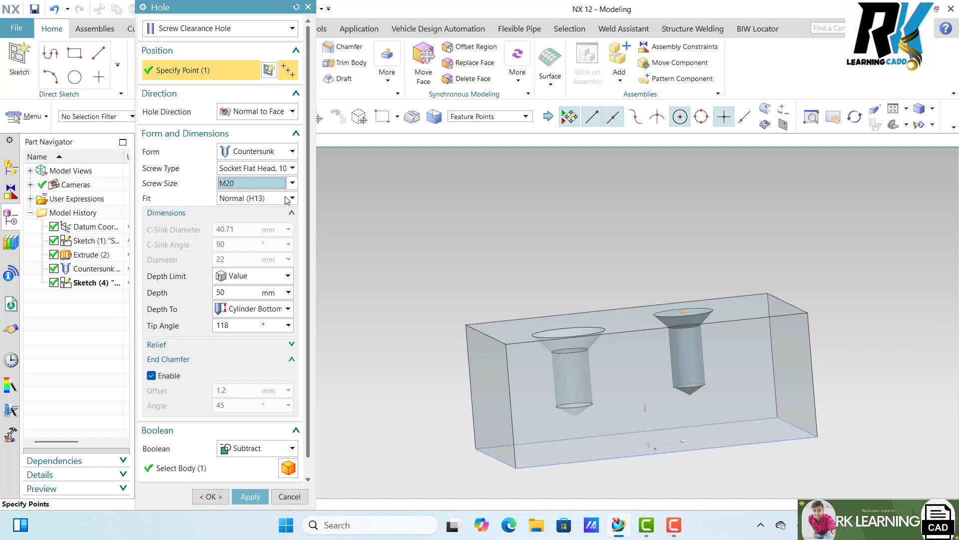
- Try the Loose (H14), Custom and Normal (H13) fits on the M20 screw clearance hole
click(255, 198)
click(258, 234)
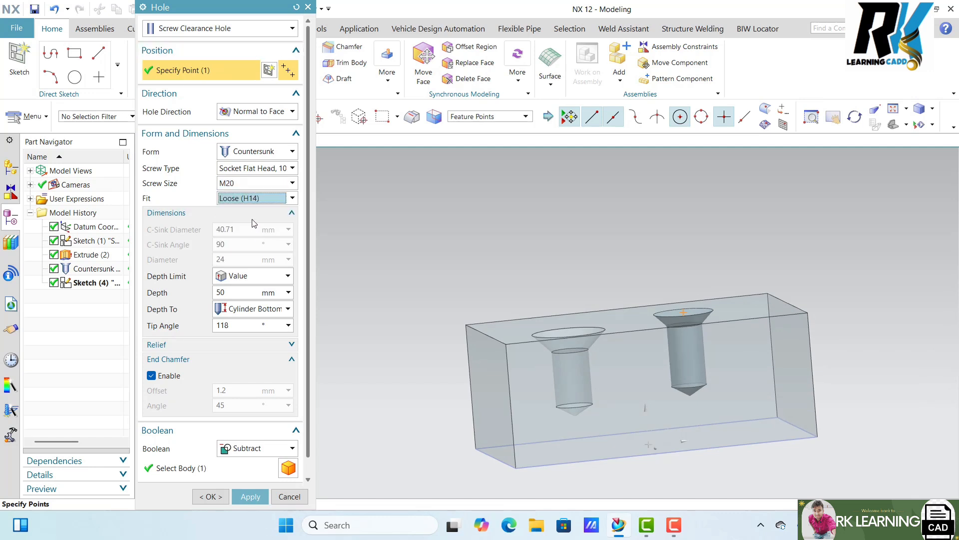
click(266, 203)
click(251, 244)
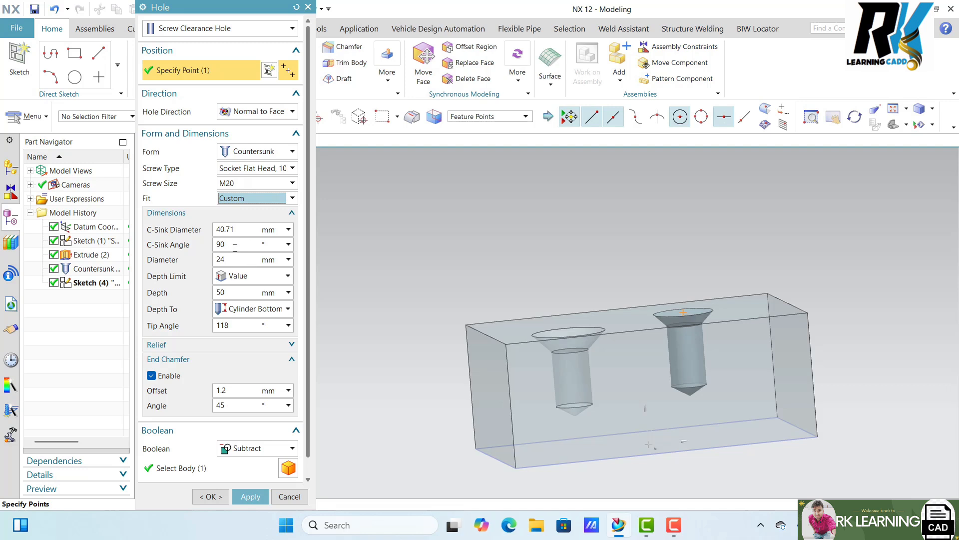
click(256, 199)
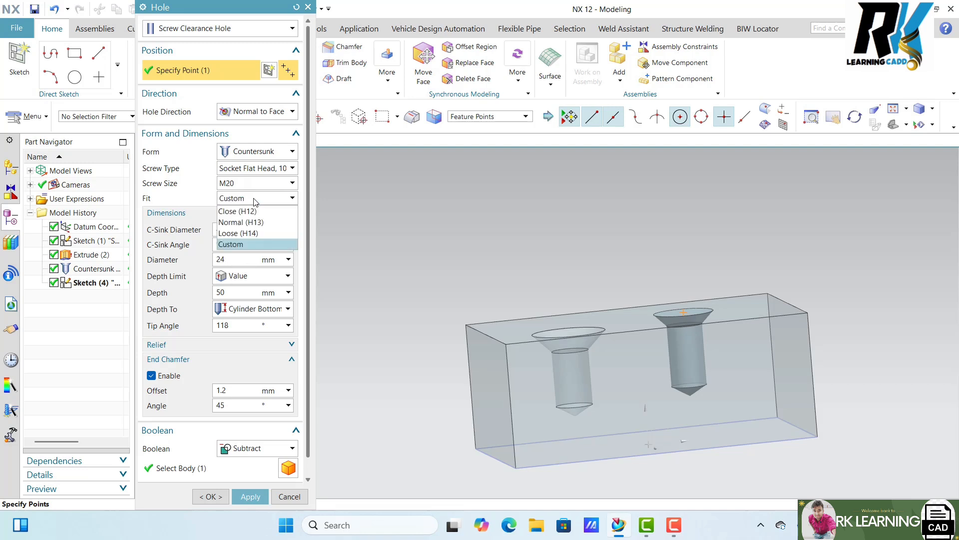
click(256, 198)
click(256, 198)
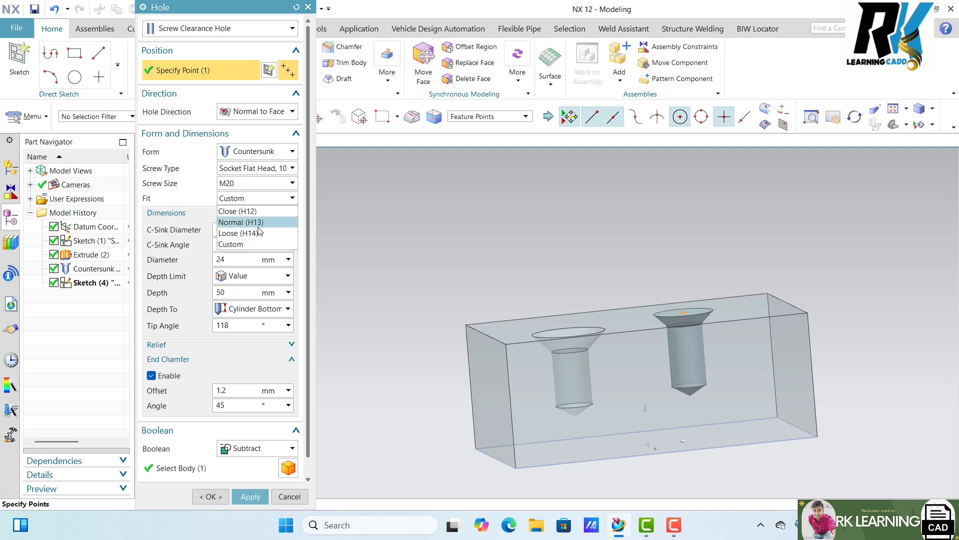
click(250, 222)
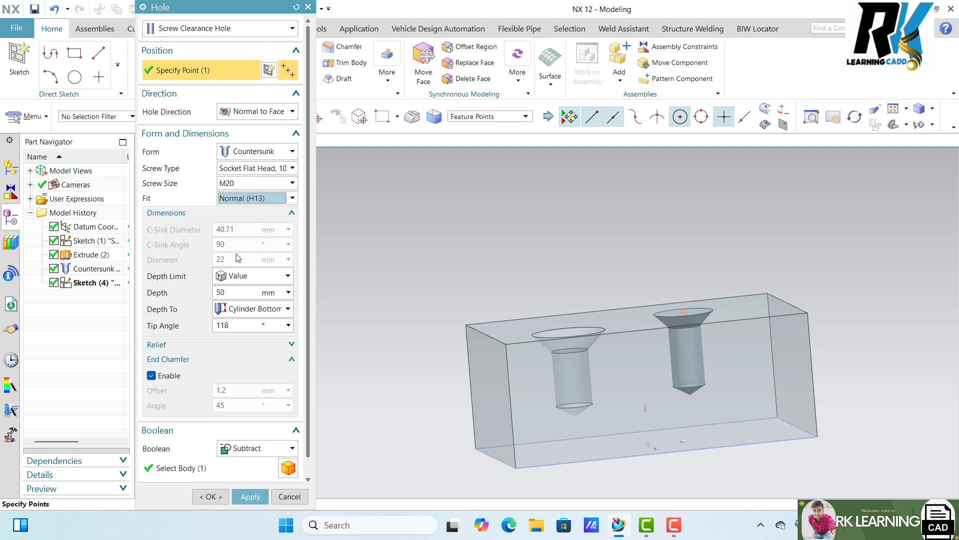
- Switch the screw clearance hole's fit to Custom and set its diameter to 25 mm and countersink diameter to 50 mm
click(252, 199)
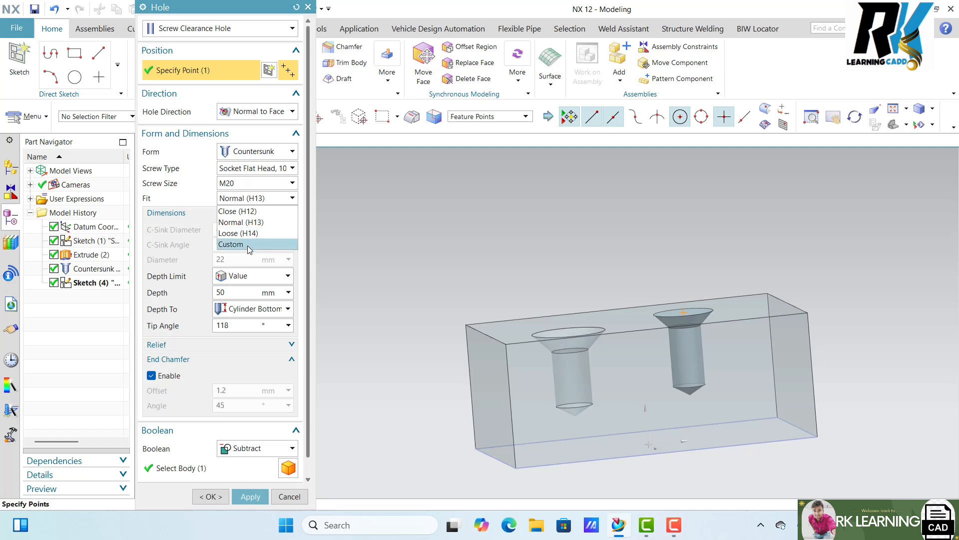
click(247, 245)
click(231, 259)
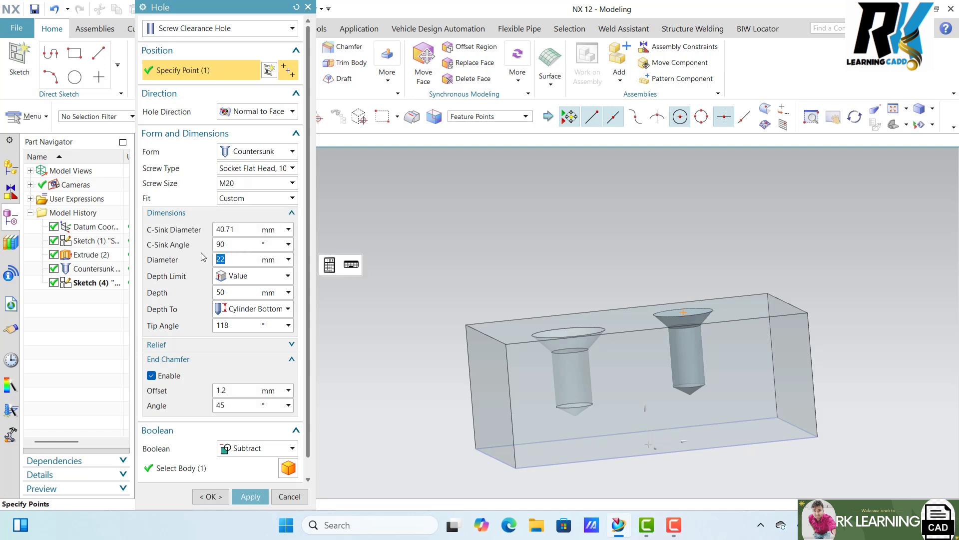
drag(246, 231, 195, 241)
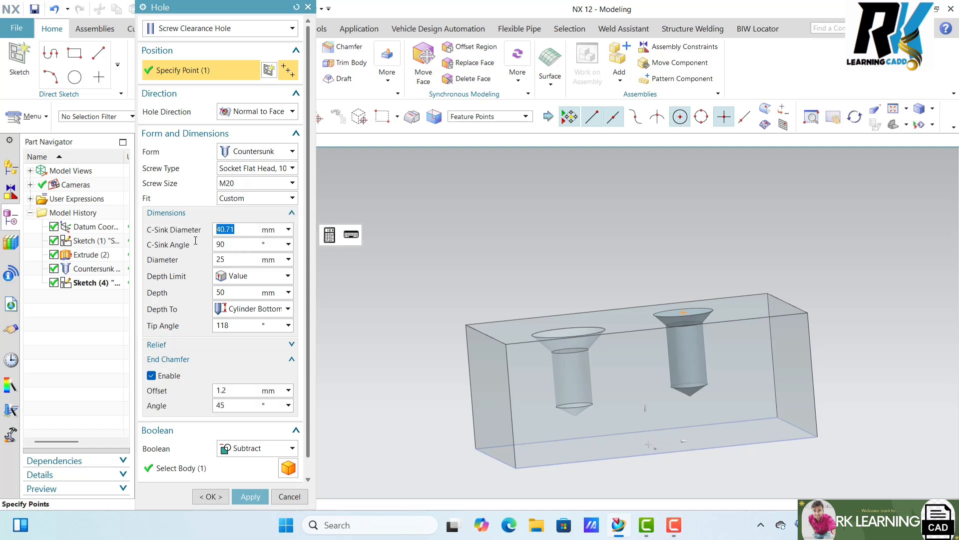
text(50)
click(259, 199)
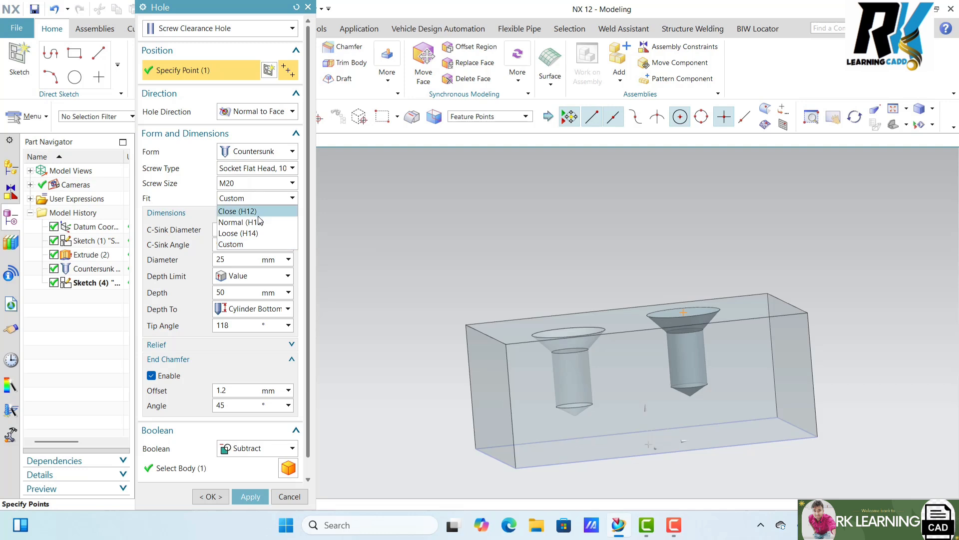
click(249, 200)
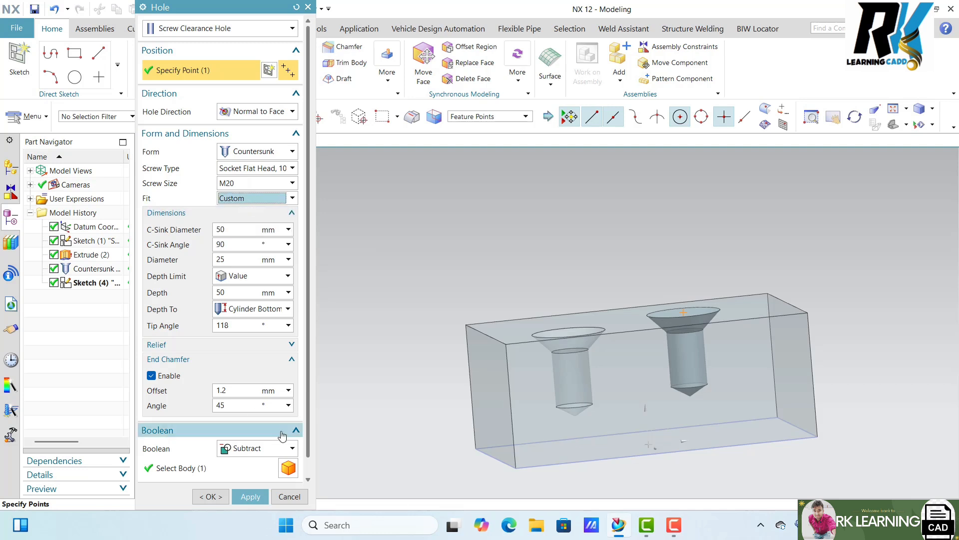
- Show the resulting screw clearance hole, inspect it on the block's top face, and undo the shown result
scroll(280, 450, down, 1)
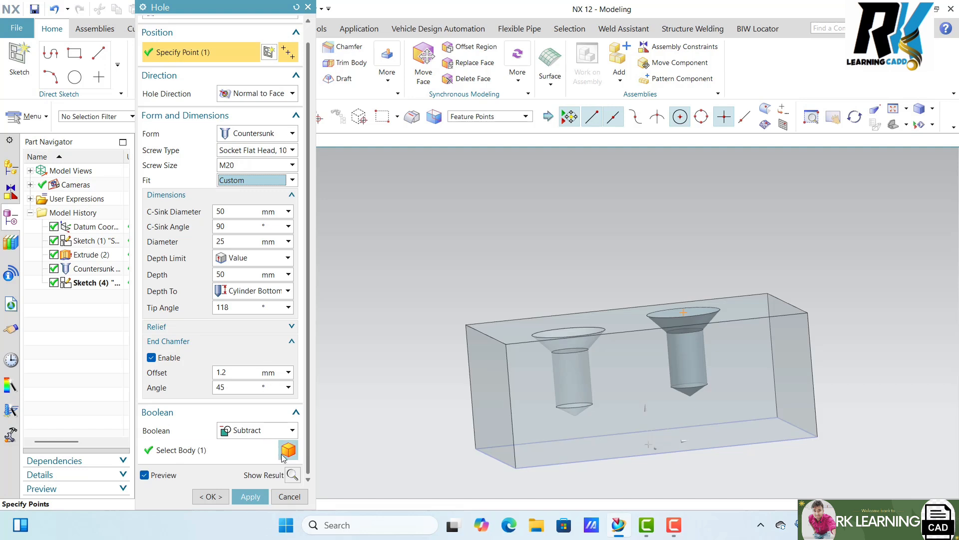
click(293, 475)
middle_drag(642, 353, 431, 445)
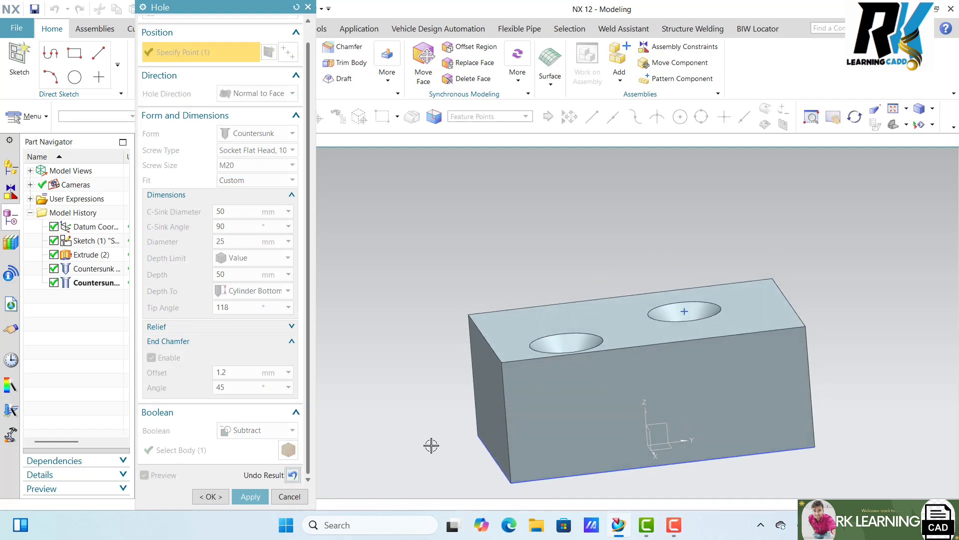
click(293, 475)
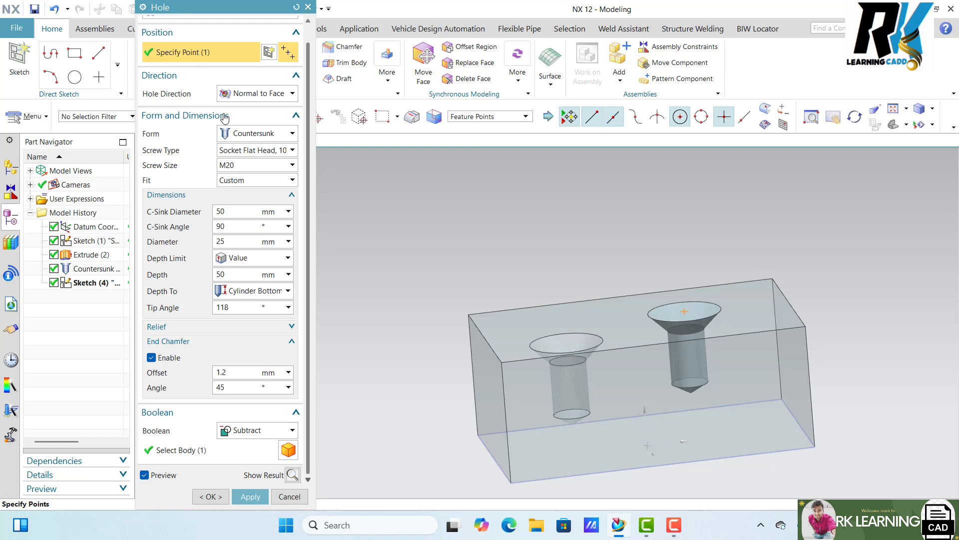
- Try the Counterbored form on the screw clearance hole, and return the form to Countersunk
click(242, 134)
click(250, 164)
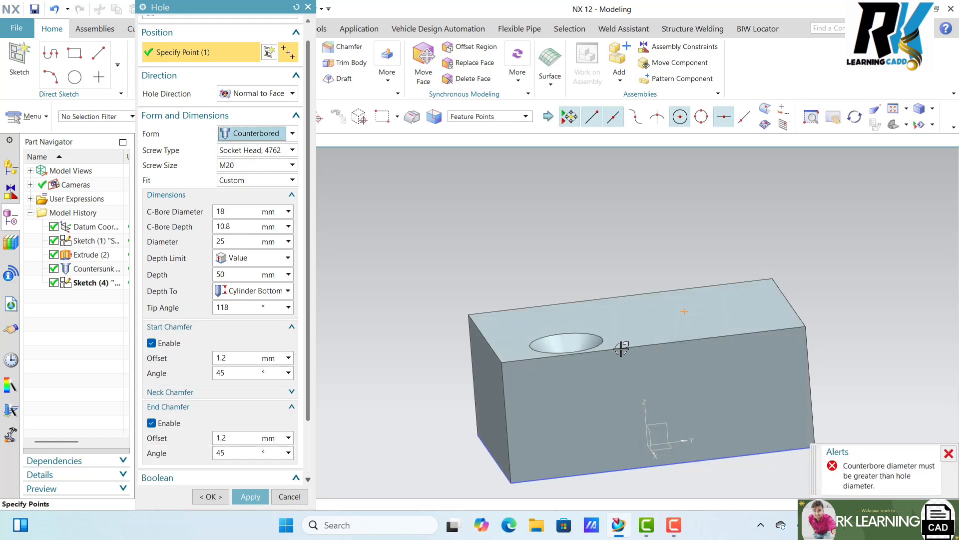
scroll(293, 485, down, 2)
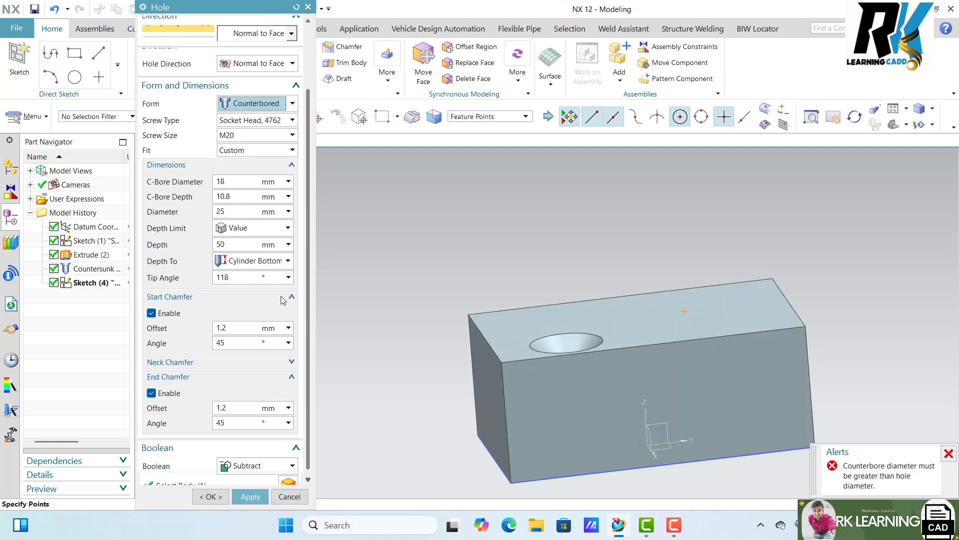
scroll(348, 301, up, 2)
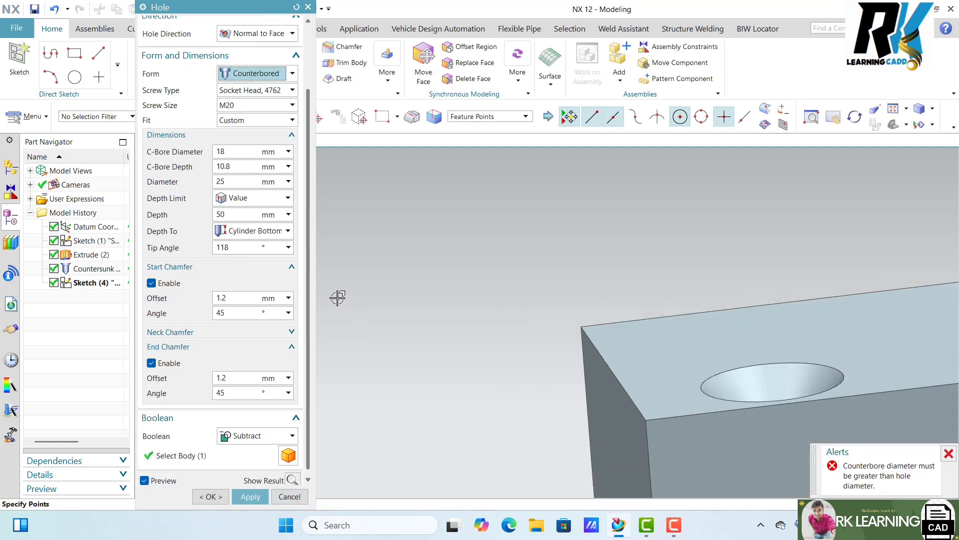
click(254, 73)
click(258, 115)
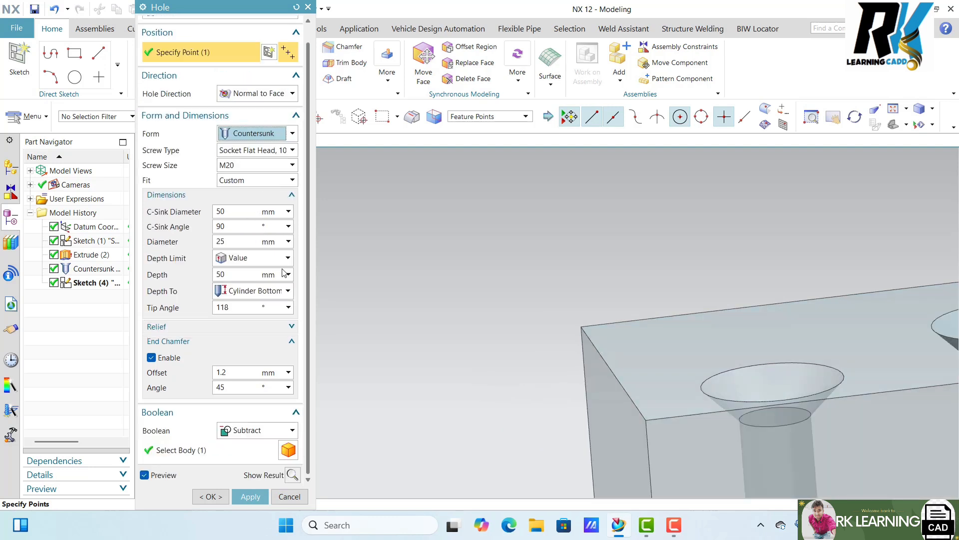
- Apply the countersunk screw clearance hole and place a sketch point for another hole near the middle of the block's long side face
click(261, 497)
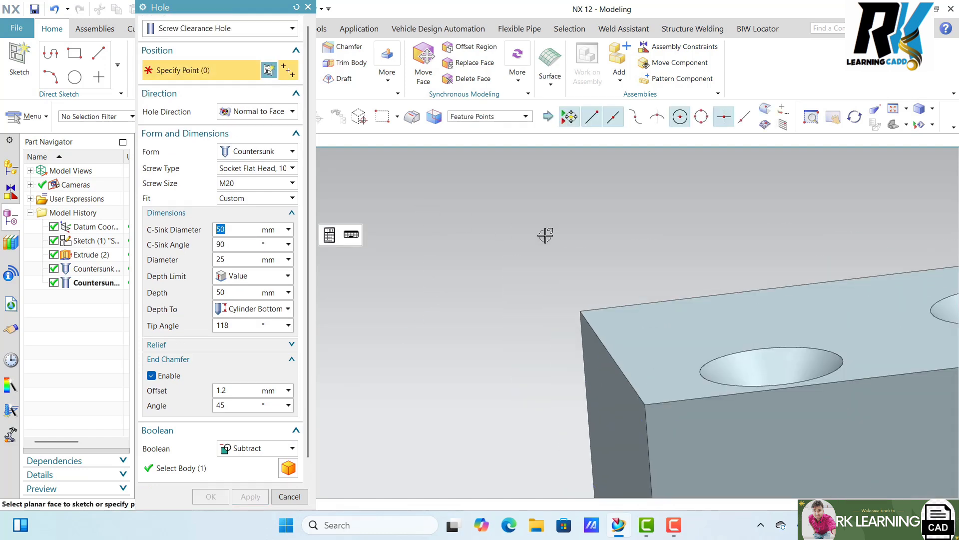
middle_drag(560, 243, 607, 276)
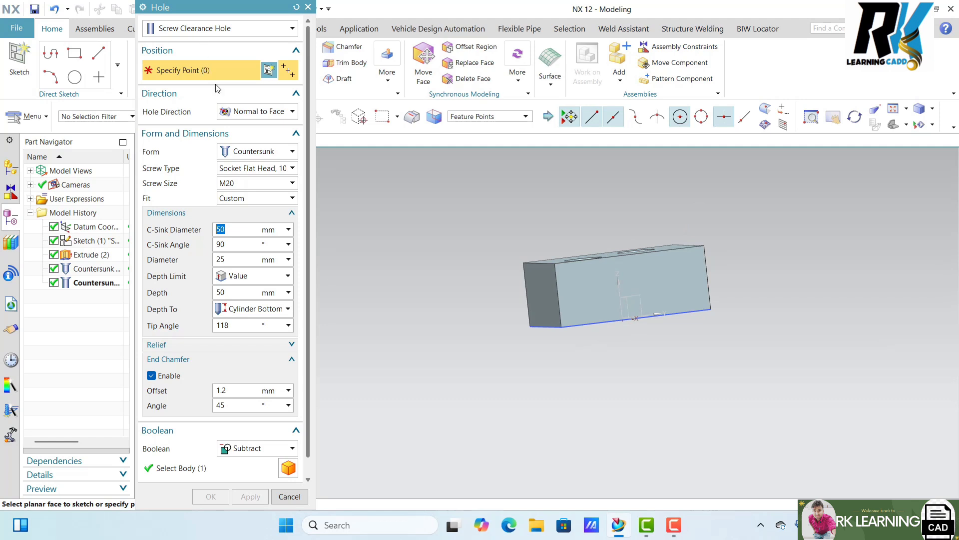
click(629, 290)
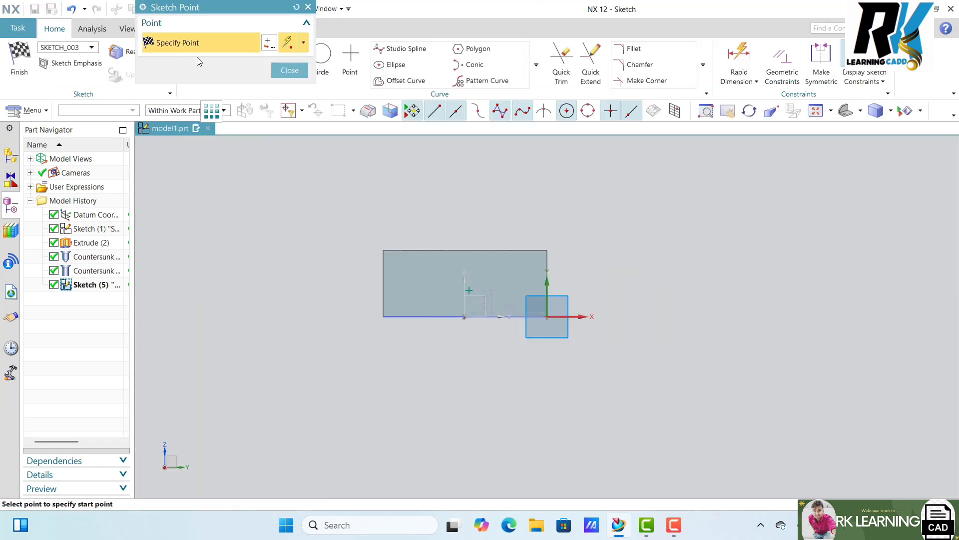
click(290, 70)
click(19, 63)
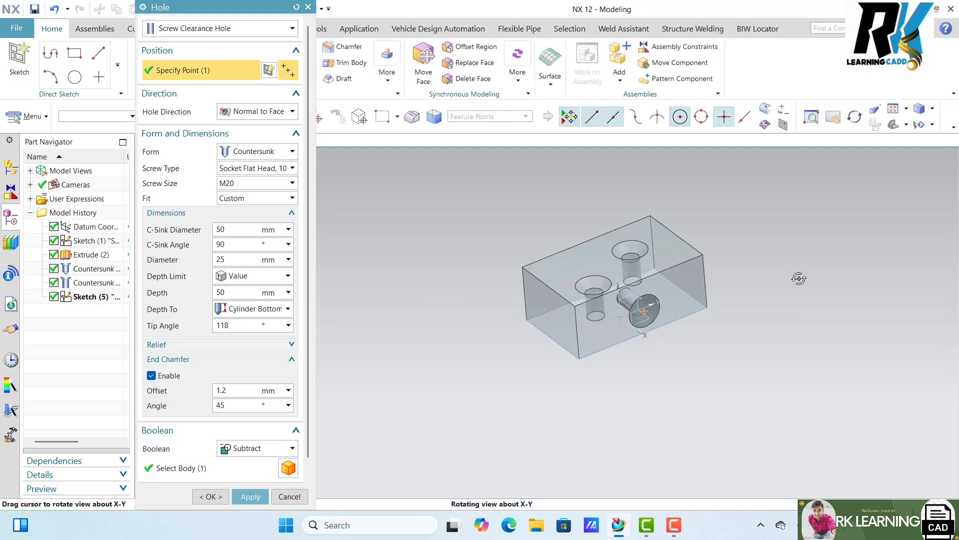
- Change the side-face hole's type to Threaded Hole and inspect its preview up close
click(203, 33)
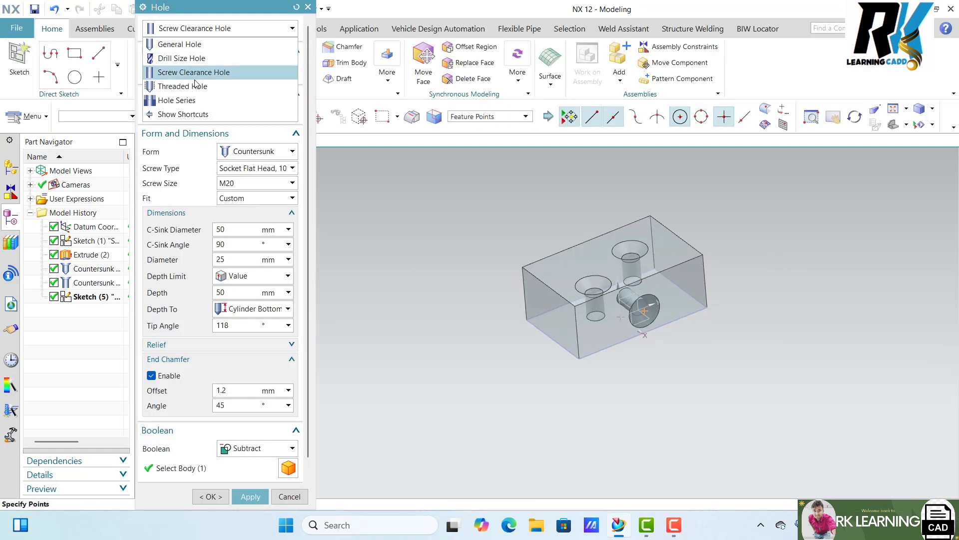
click(193, 92)
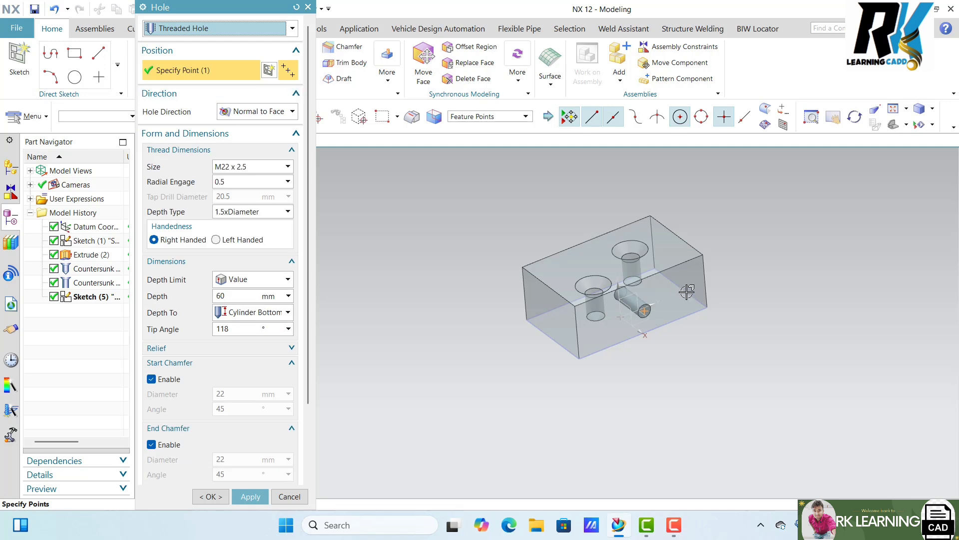
scroll(681, 281, down, 3)
scroll(660, 290, up, 5)
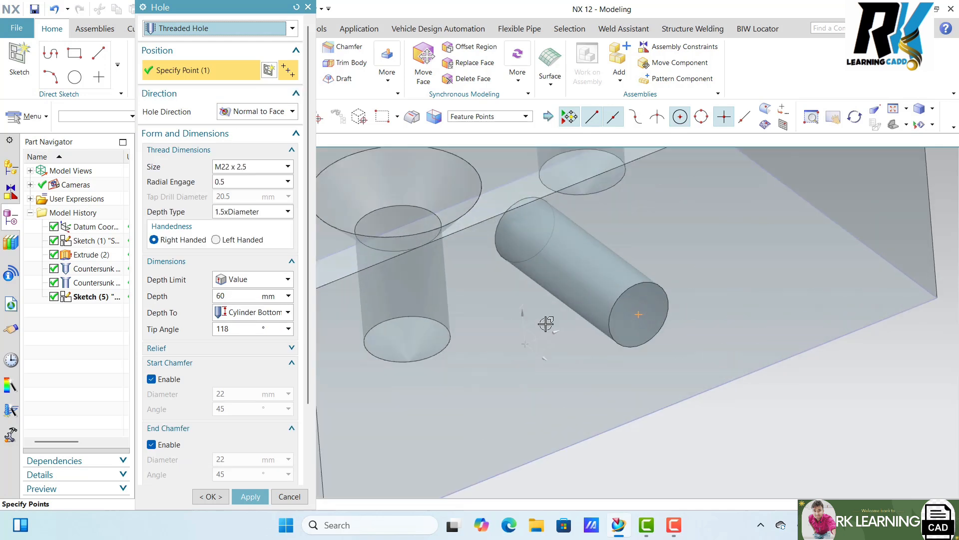
- Try the thread sizes M48 x 5, M64 x 6 and M12 x 1.75 on the side-face hole
click(242, 167)
click(246, 247)
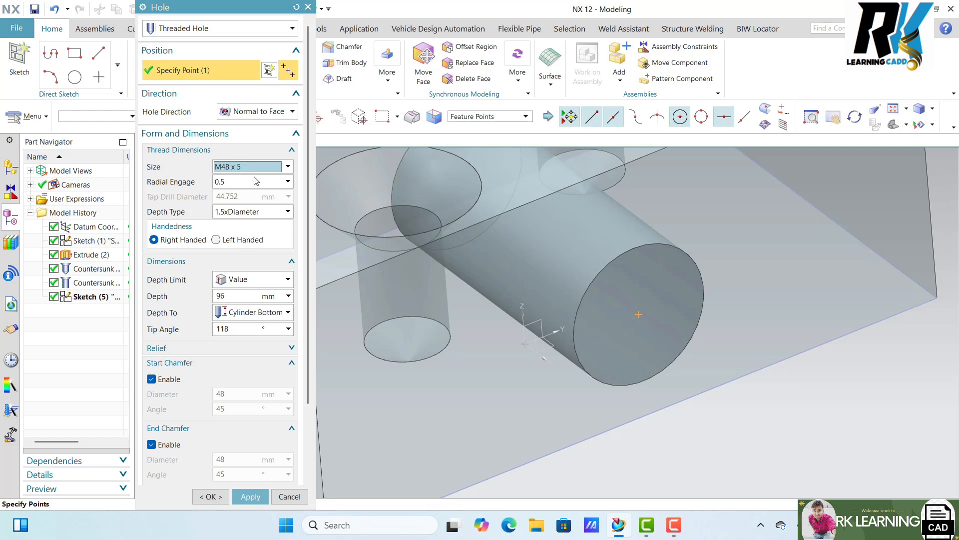
click(248, 168)
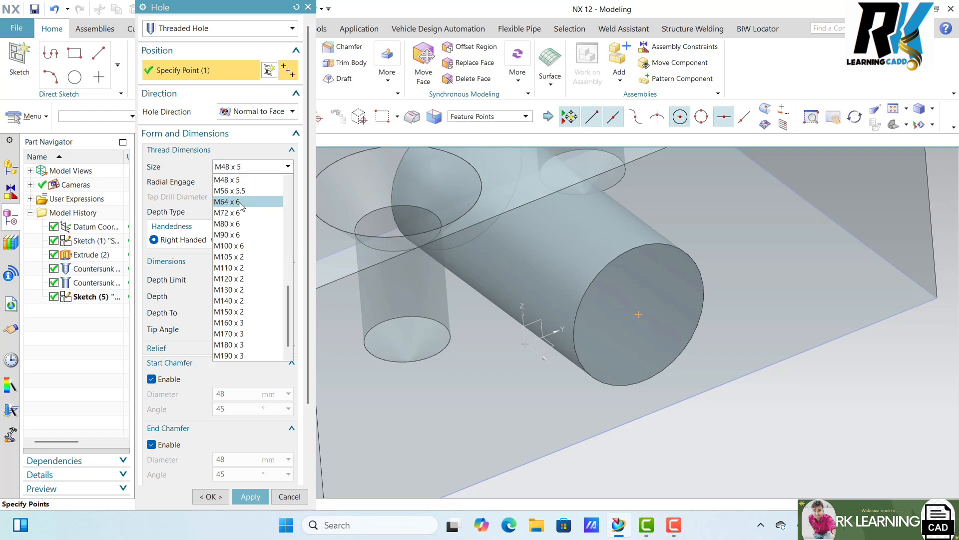
click(240, 202)
click(253, 168)
scroll(234, 203, up, 1)
scroll(234, 202, up, 5)
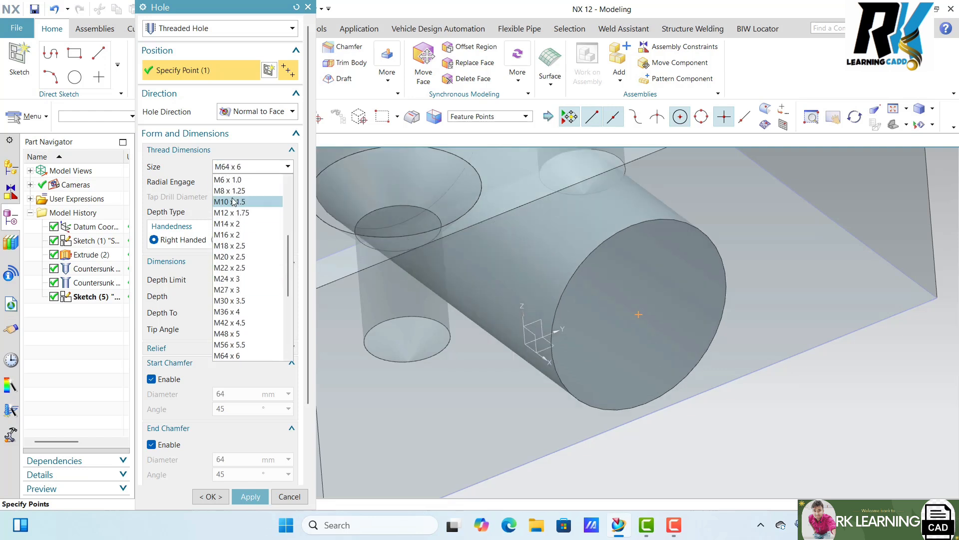
click(239, 219)
- Set the side-face hole's thread size to M24 x 3, try Left Handed, and switch its handedness back to Right Handed
click(254, 170)
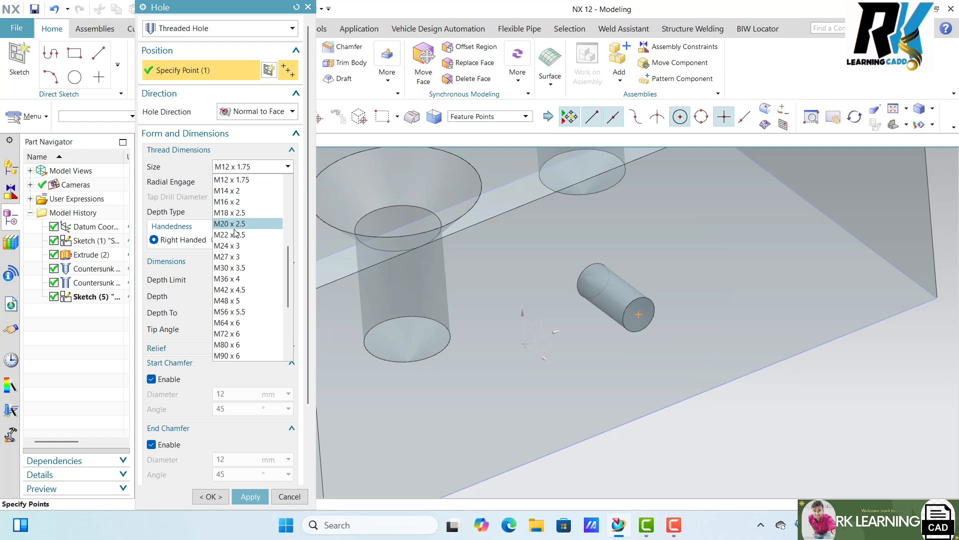
click(237, 245)
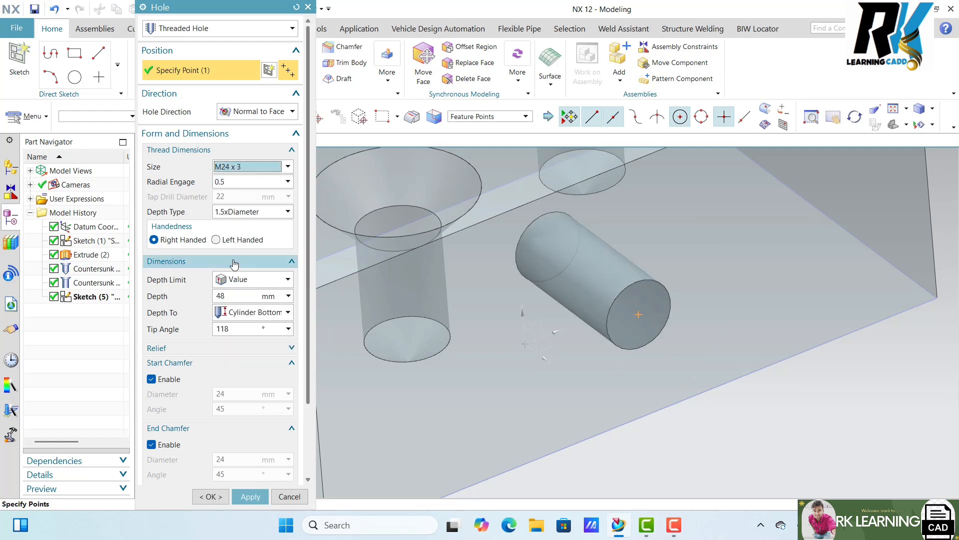
click(217, 240)
click(181, 241)
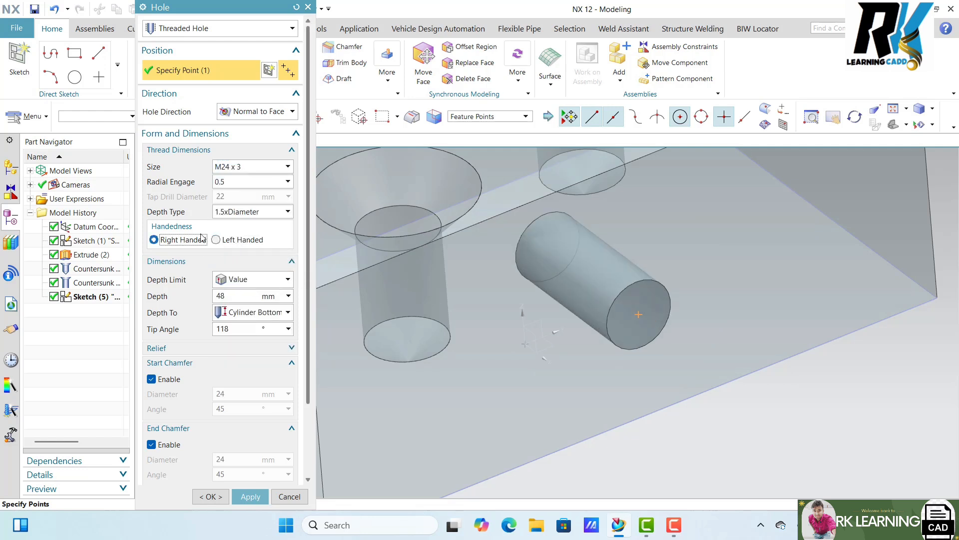
- Set the side-face threaded hole's depth type to 2.0xDiameter and apply the hole
click(247, 212)
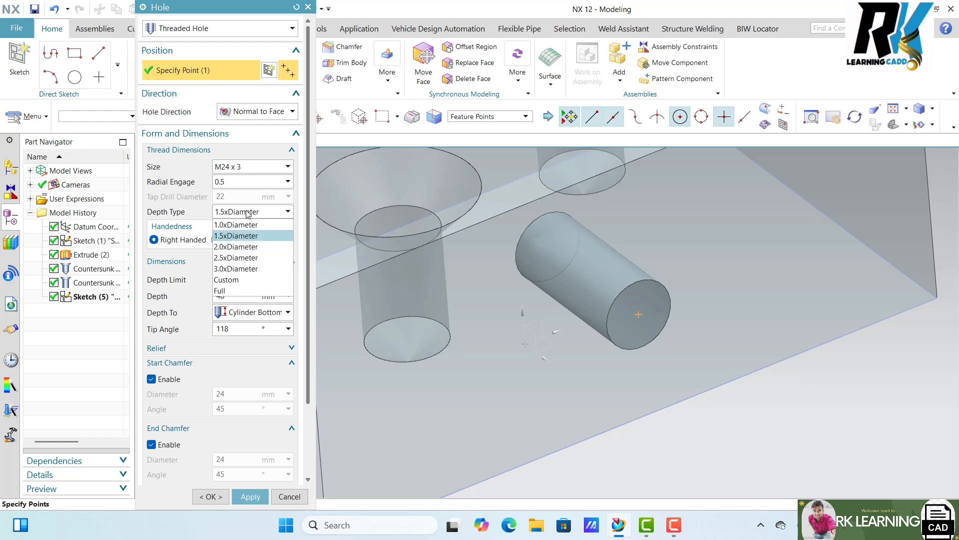
click(250, 243)
click(248, 214)
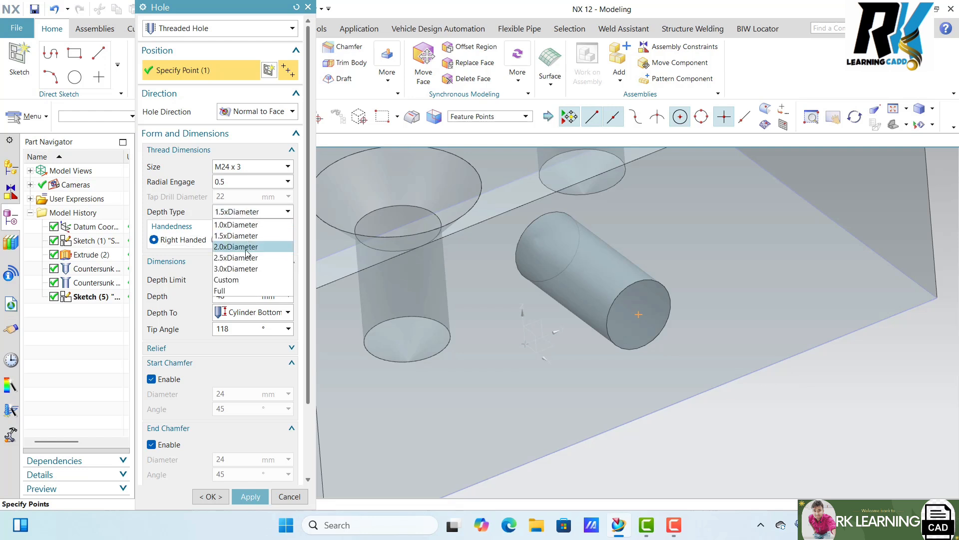
click(247, 247)
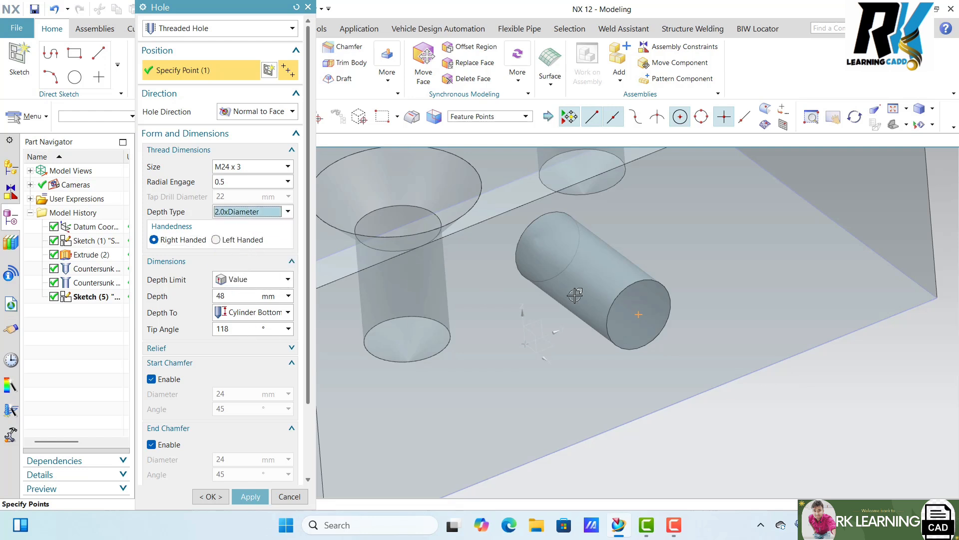
click(251, 497)
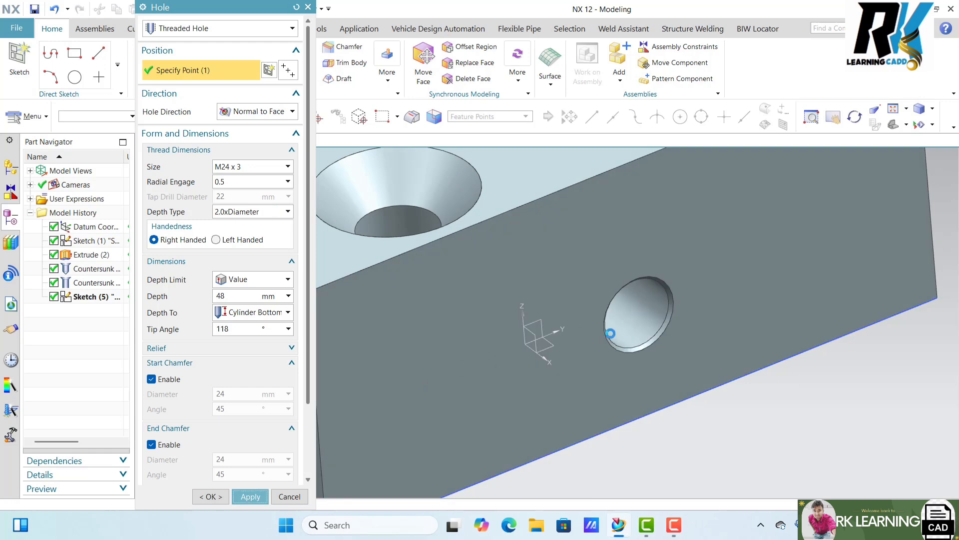
- Change the hole type to Hole Series and place its sketch point on the long side face, up and to the right of the threaded hole
click(211, 29)
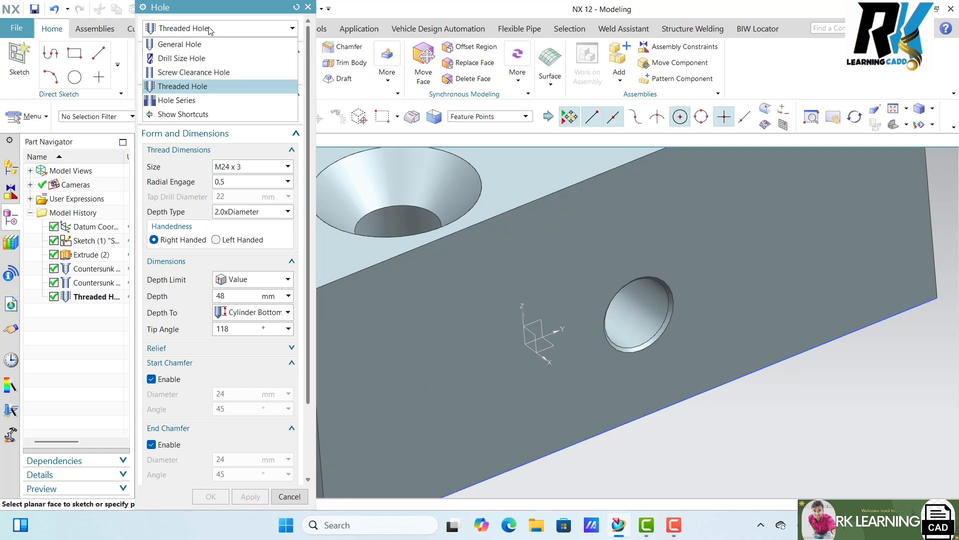
click(188, 101)
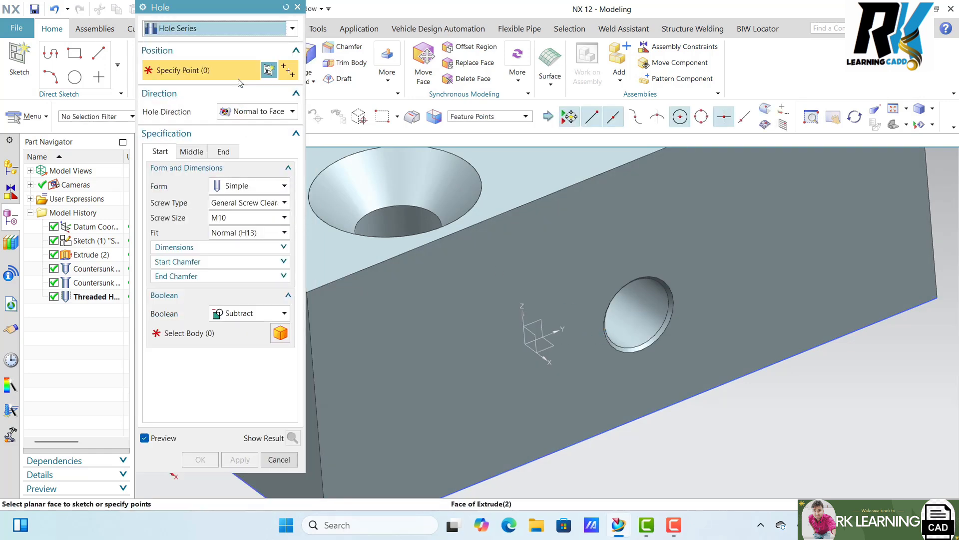
click(733, 236)
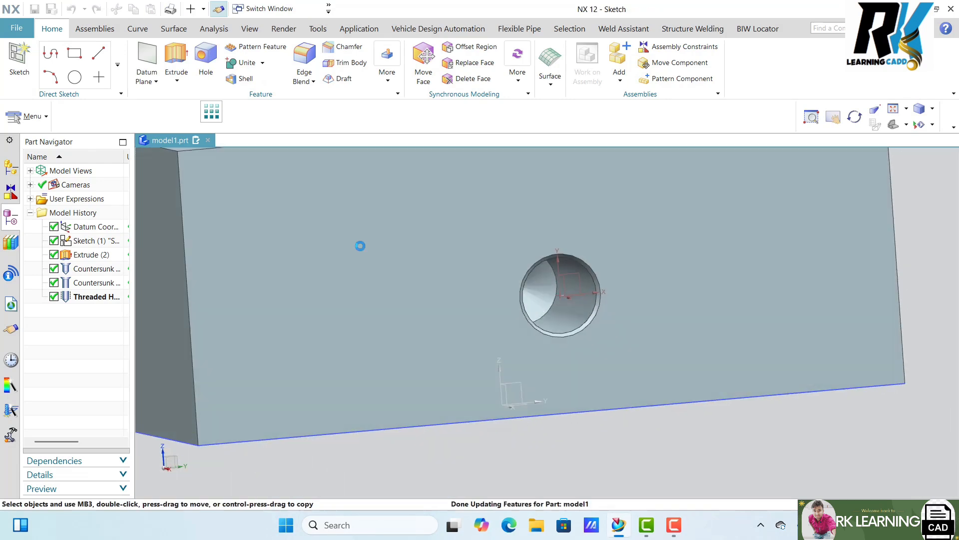
click(281, 71)
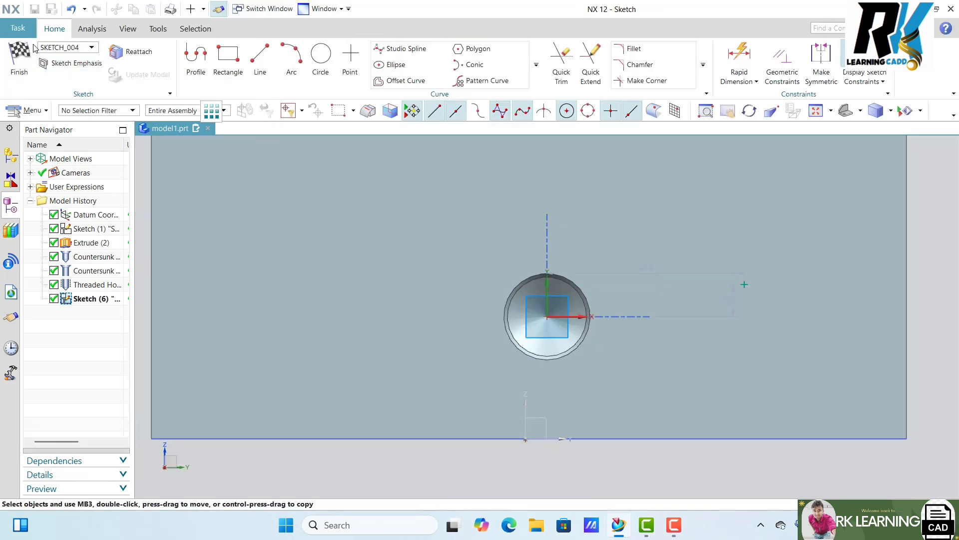
click(20, 63)
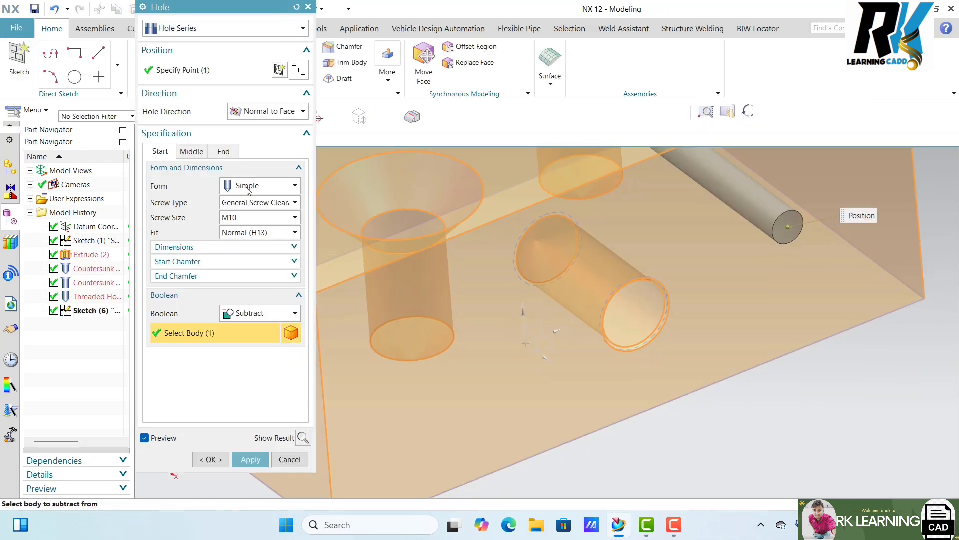
- Review the hole series' start-hole form options and its middle and end hole specifications
click(260, 186)
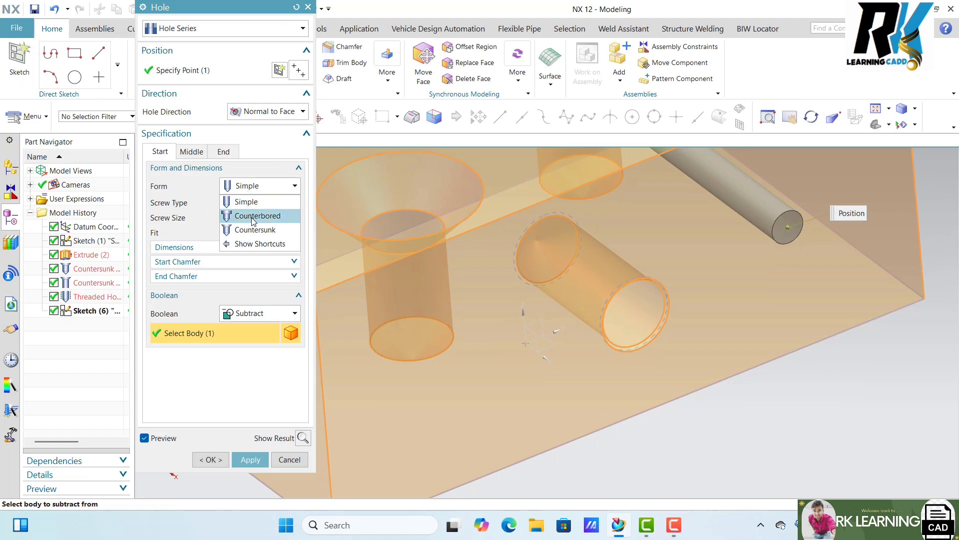
click(190, 154)
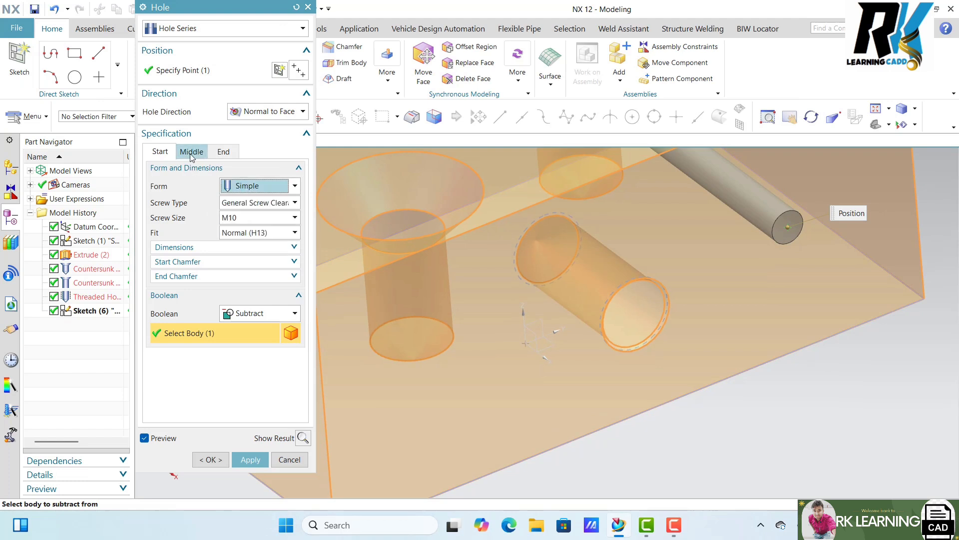
click(197, 155)
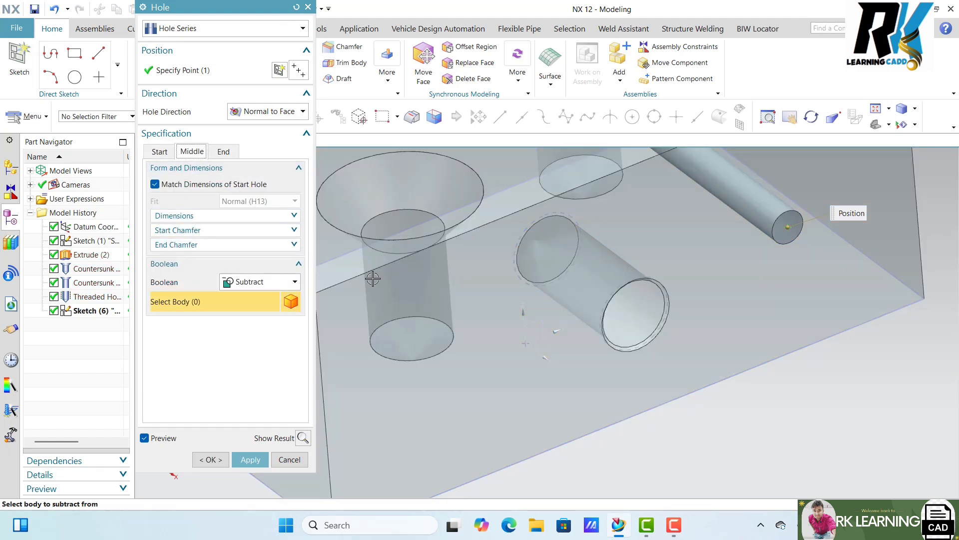
click(228, 154)
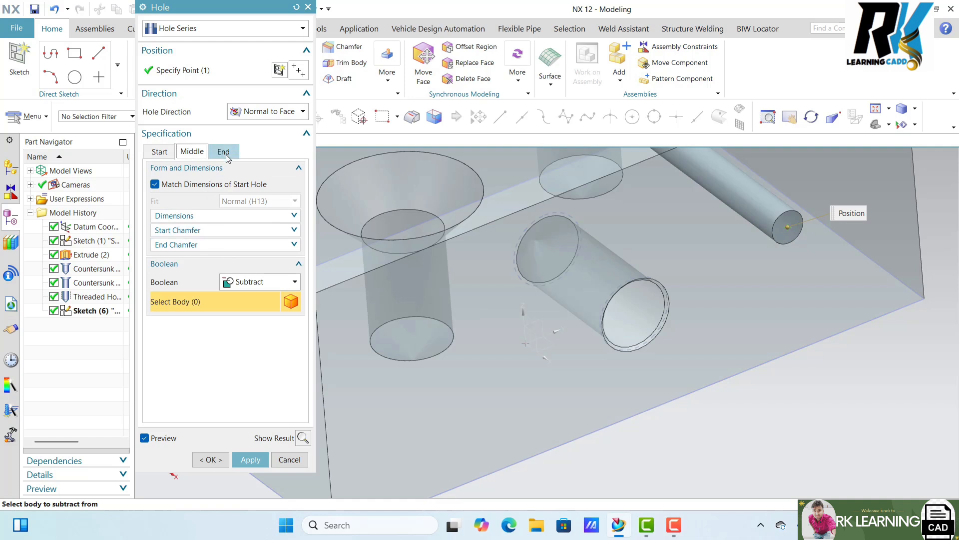
click(160, 152)
click(252, 189)
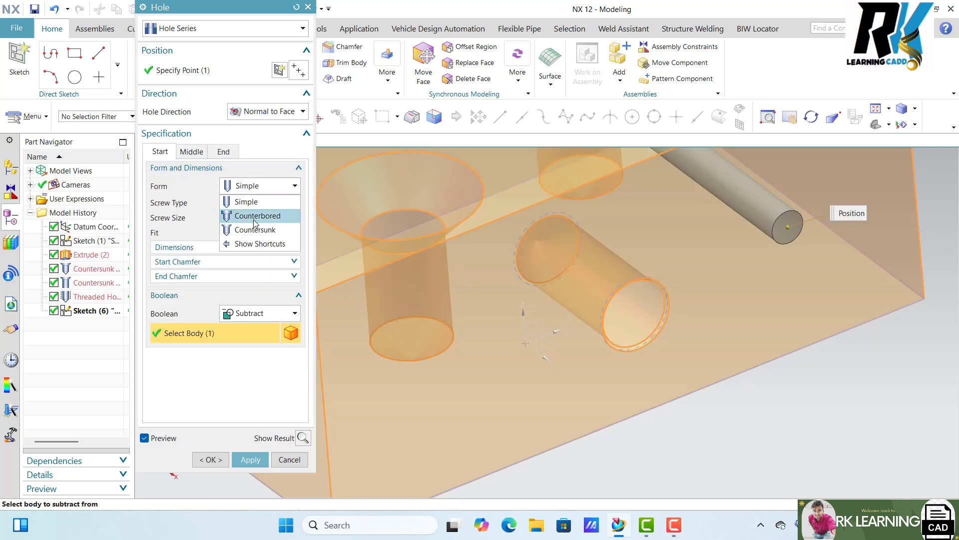
- Set the hole series' end form to Threaded, apply it, and close the Hole command to inspect the finished block
click(225, 153)
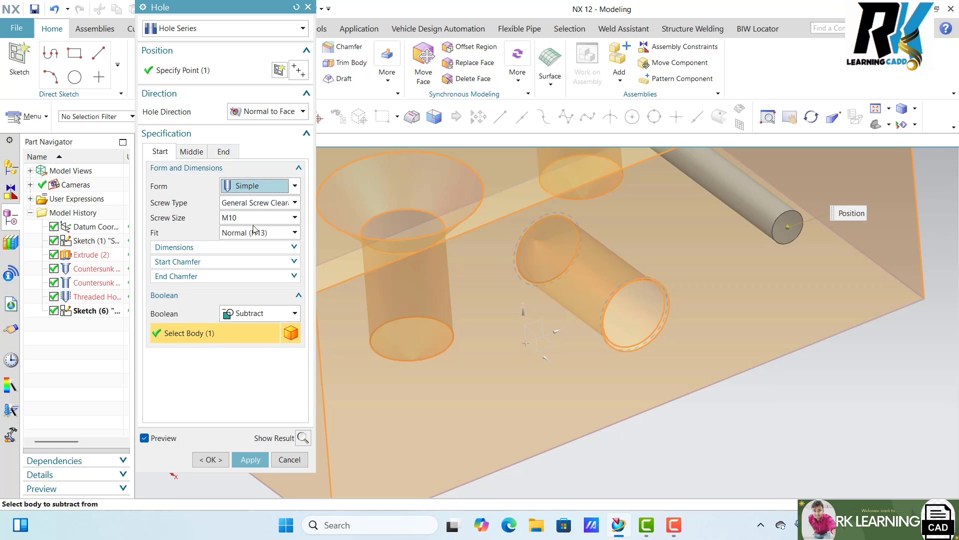
click(223, 151)
click(254, 200)
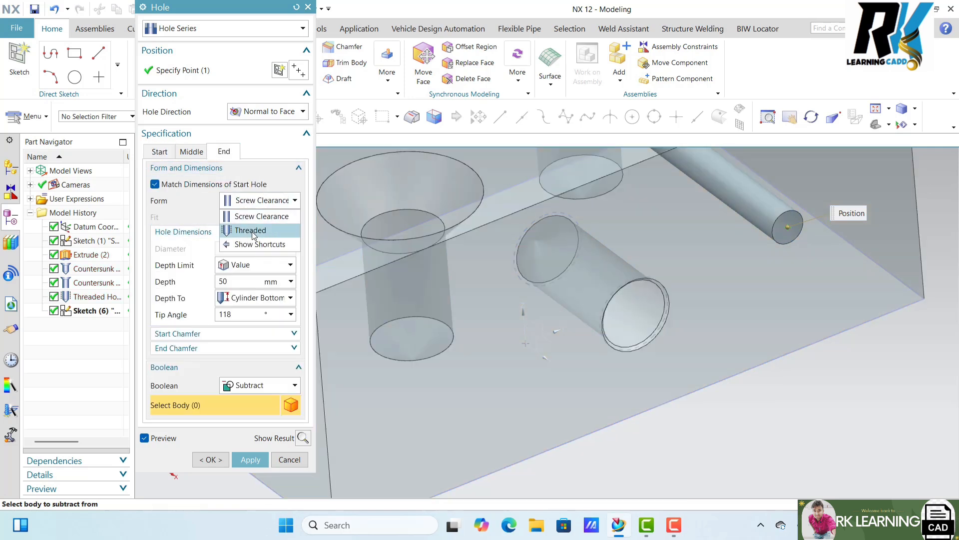
click(252, 227)
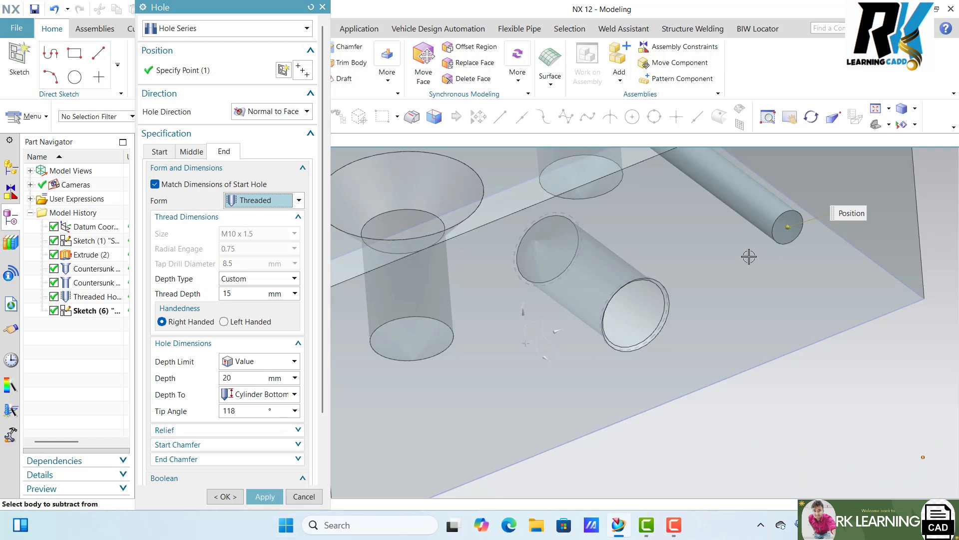
click(262, 496)
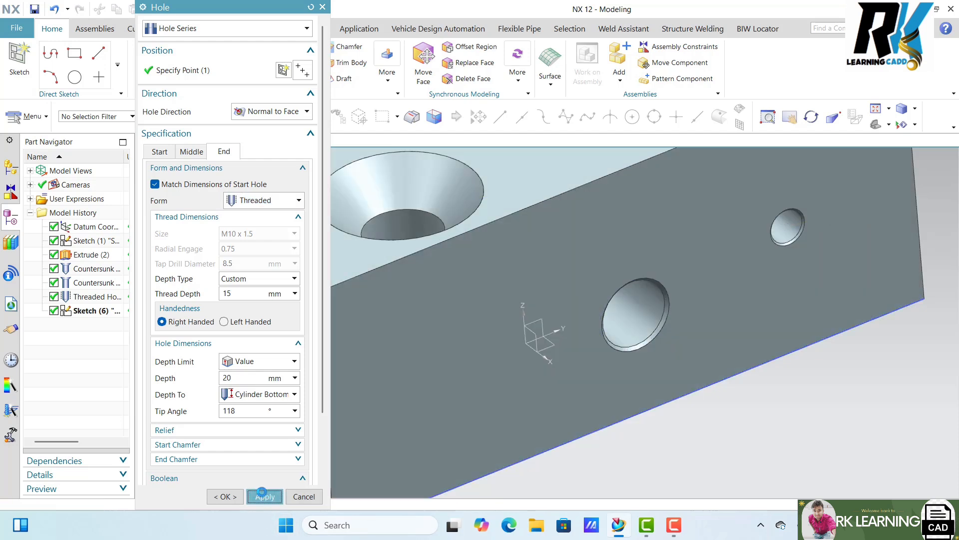
click(306, 497)
scroll(611, 359, up, 5)
scroll(611, 359, down, 5)
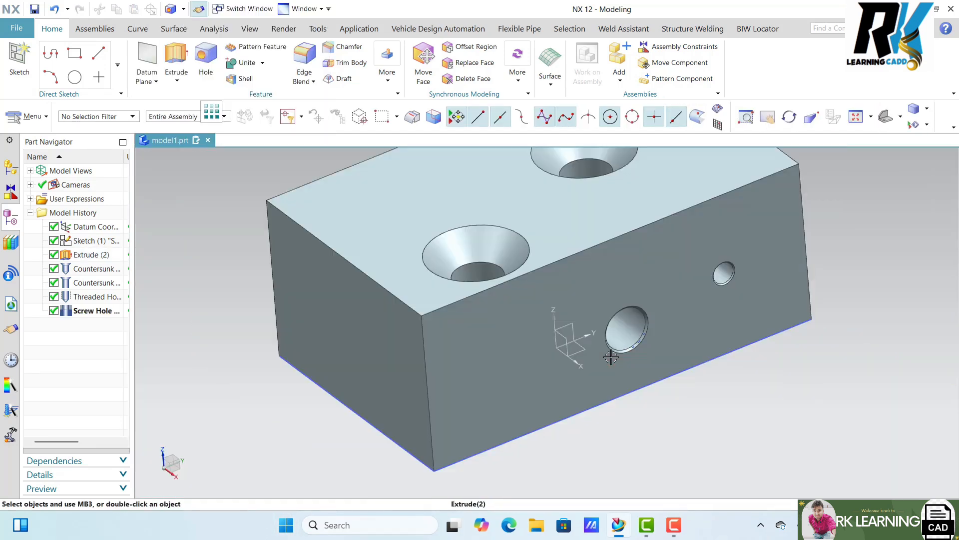
middle_drag(611, 359, 771, 270)
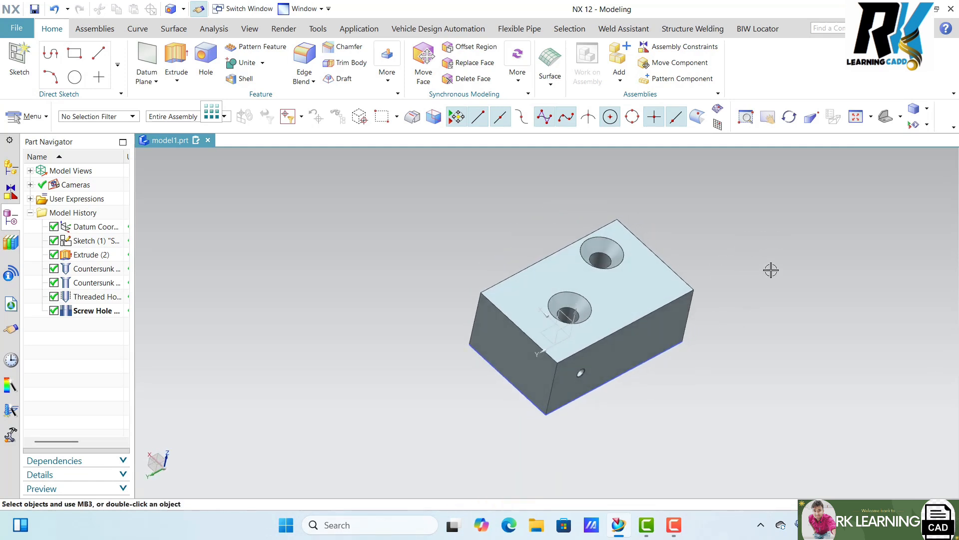